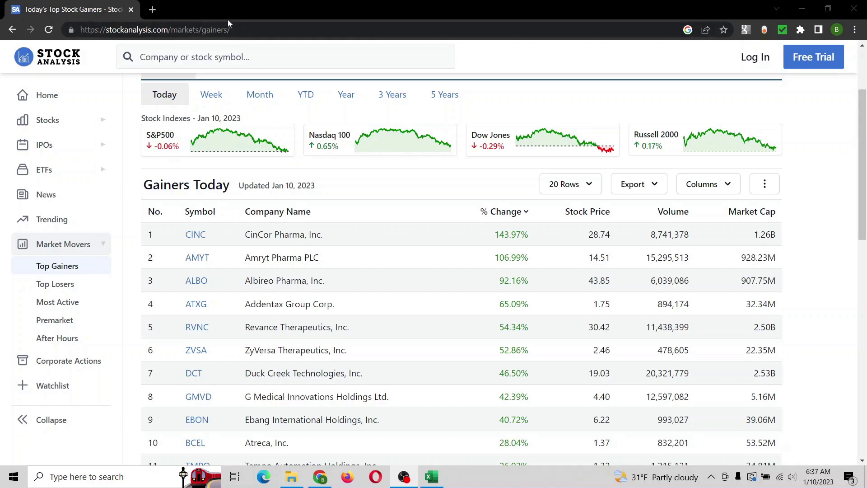
- Copy the stockanalysis.com top gainers page URL from Chrome's address bar
drag(227, 28, 80, 30)
right_click(99, 32)
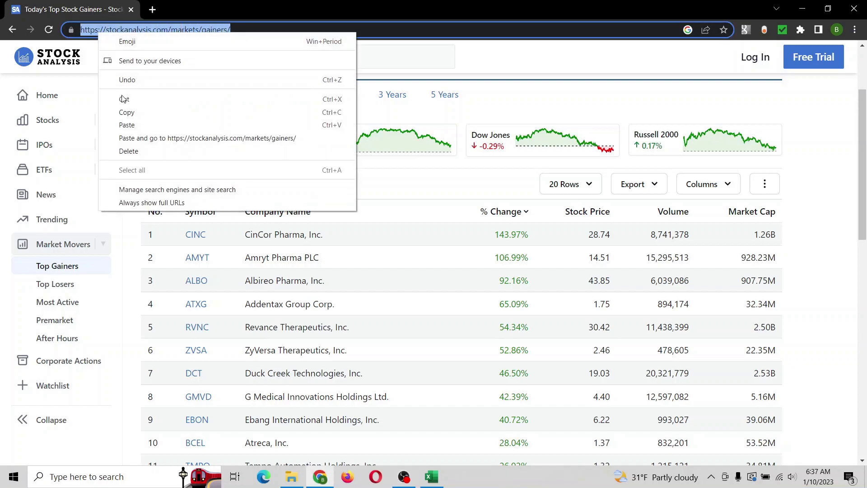
click(124, 112)
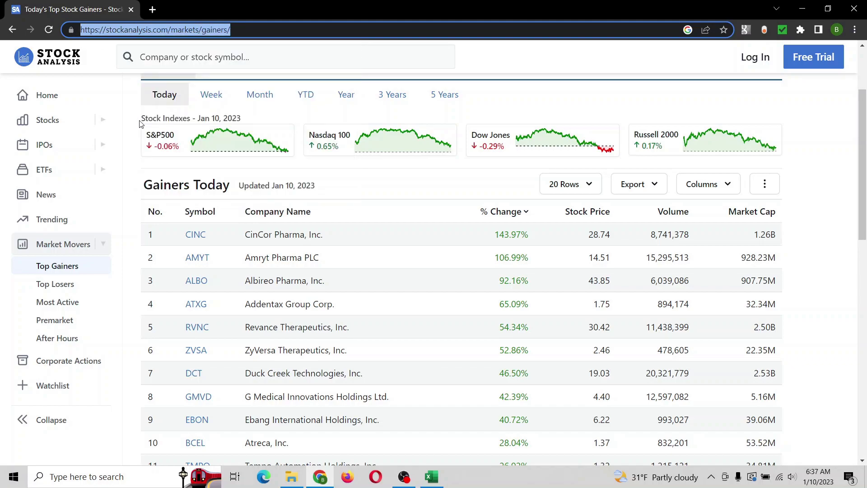
- Start a From Web import in Excel using the pasted gainers page URL
click(430, 478)
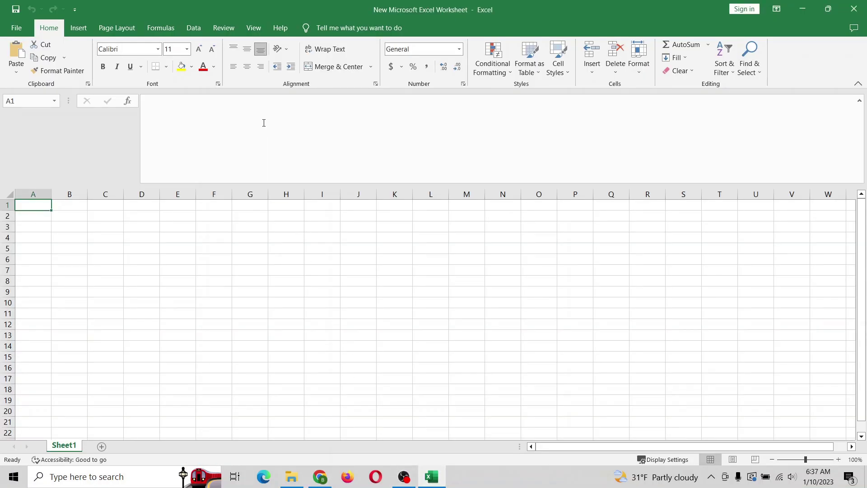
click(191, 32)
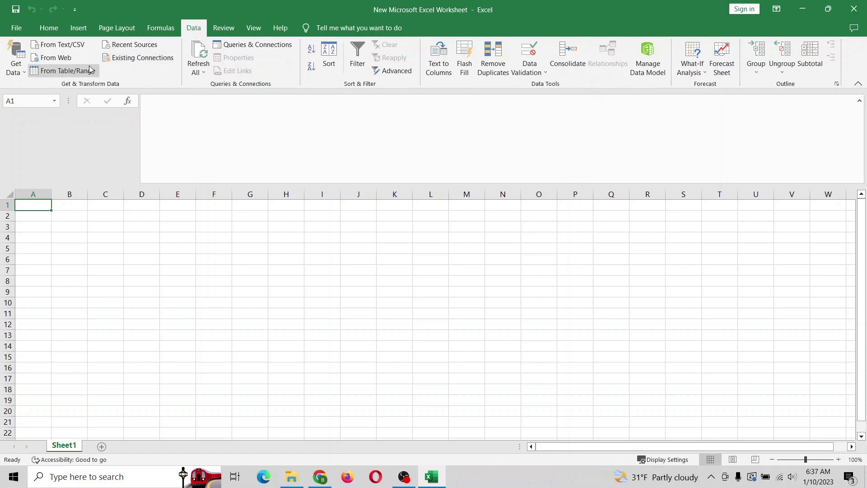
click(56, 57)
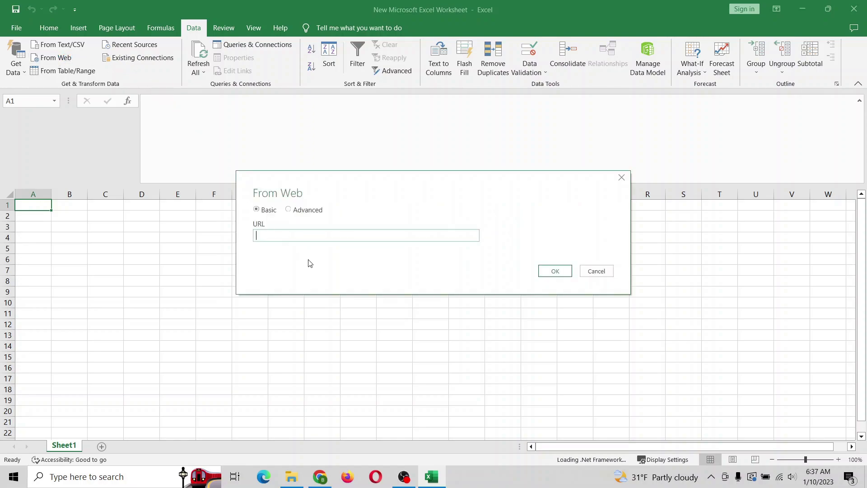
click(299, 238)
right_click(299, 237)
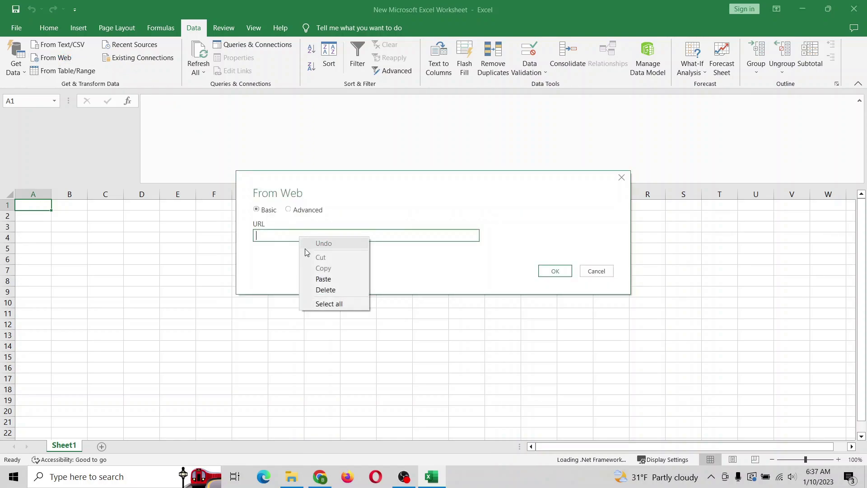
click(326, 280)
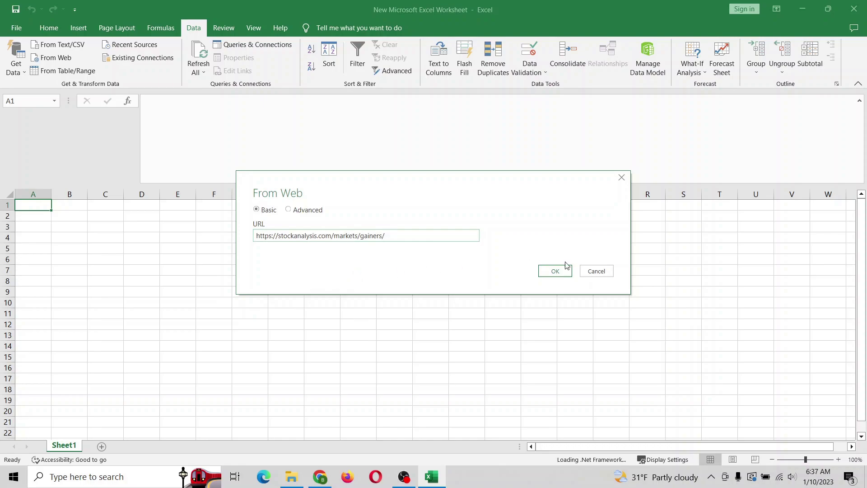
click(565, 275)
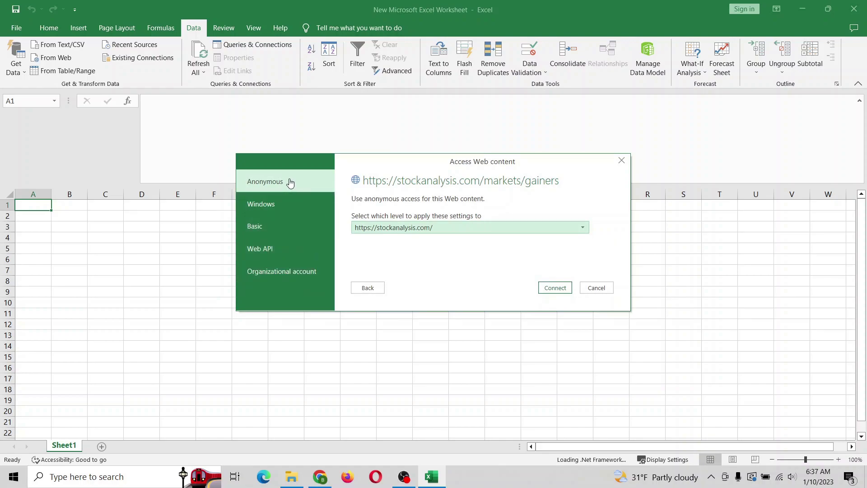
- Connect anonymously, applying access at the markets/gainers address level
click(455, 226)
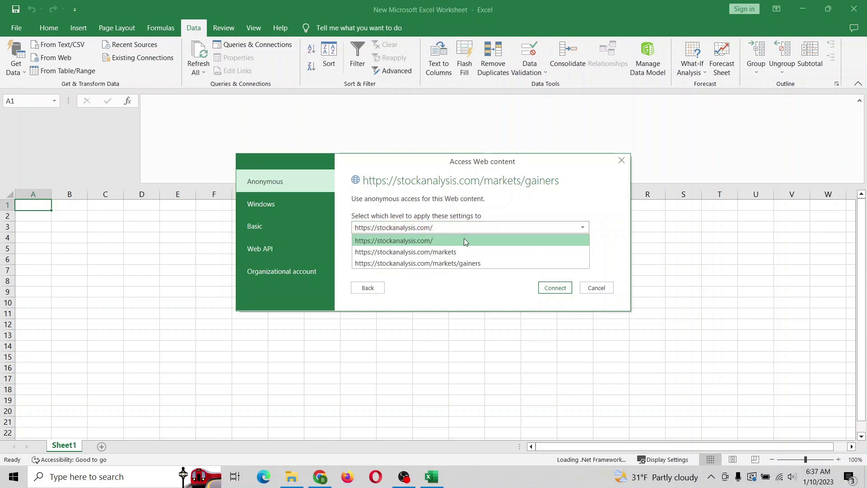
click(486, 264)
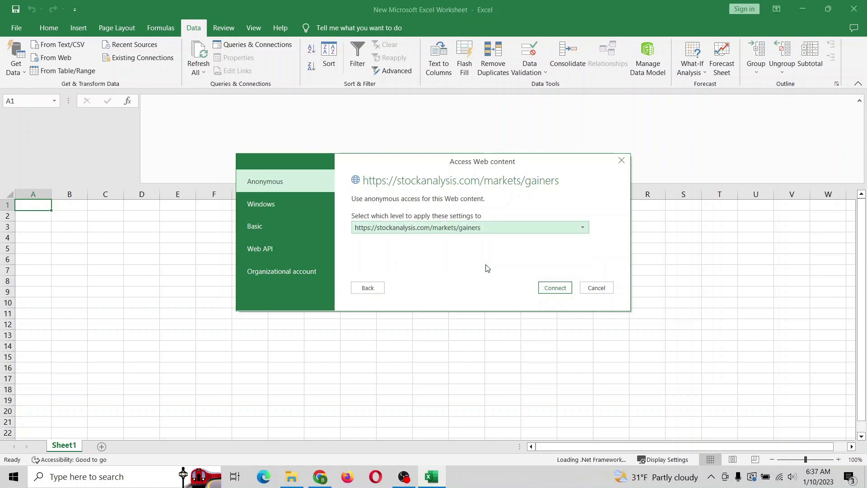
click(555, 288)
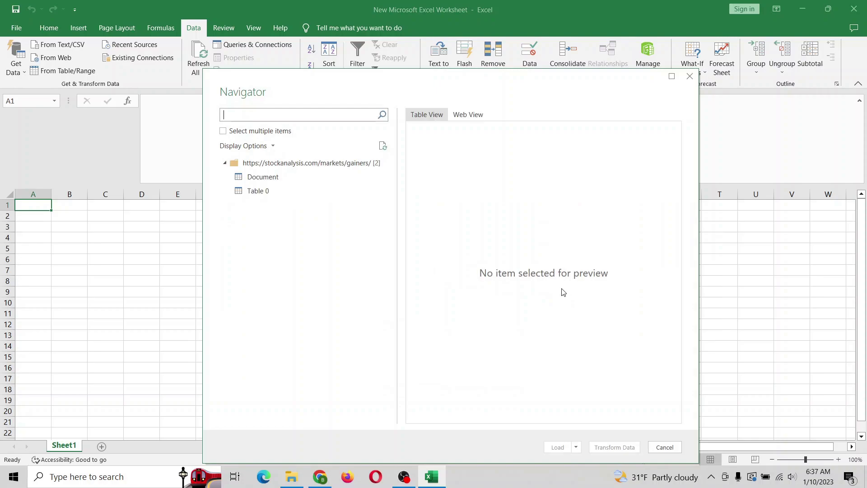
- Preview Table 0 in the Navigator, check it against the Chrome page, and load it
click(271, 177)
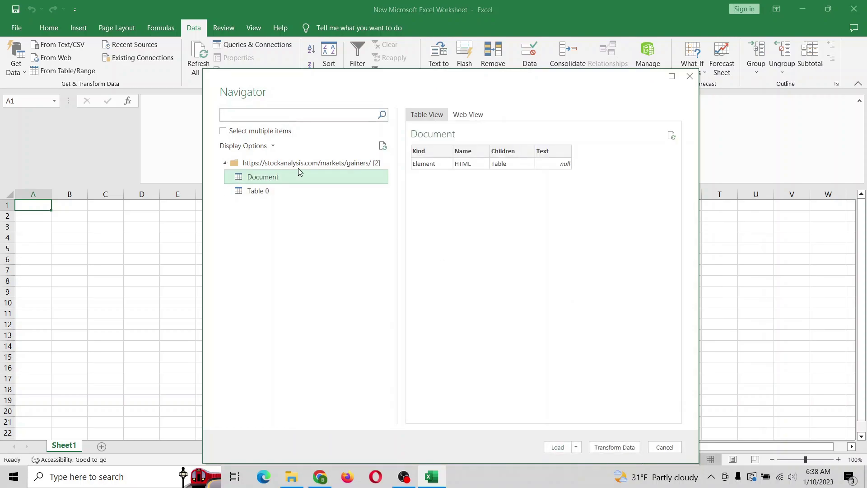
click(268, 192)
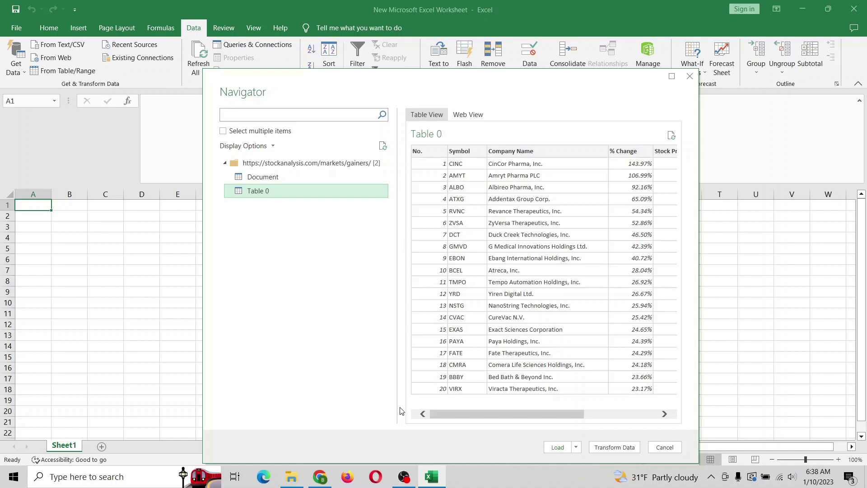
click(320, 477)
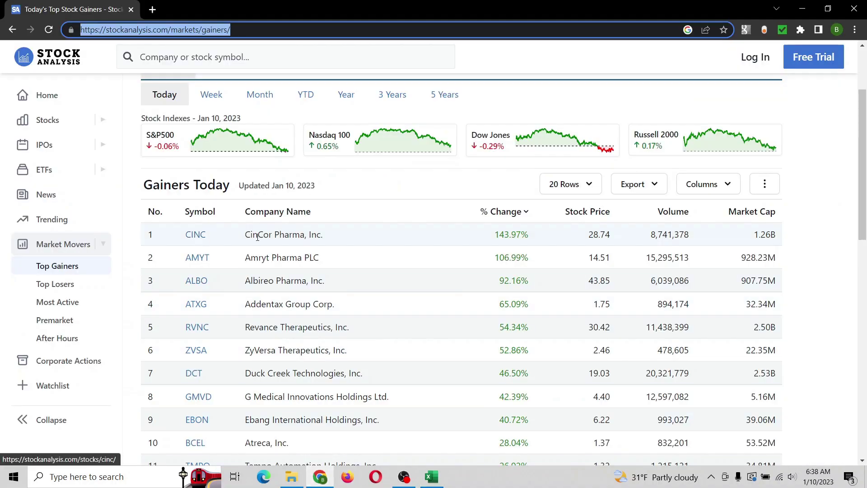
click(430, 479)
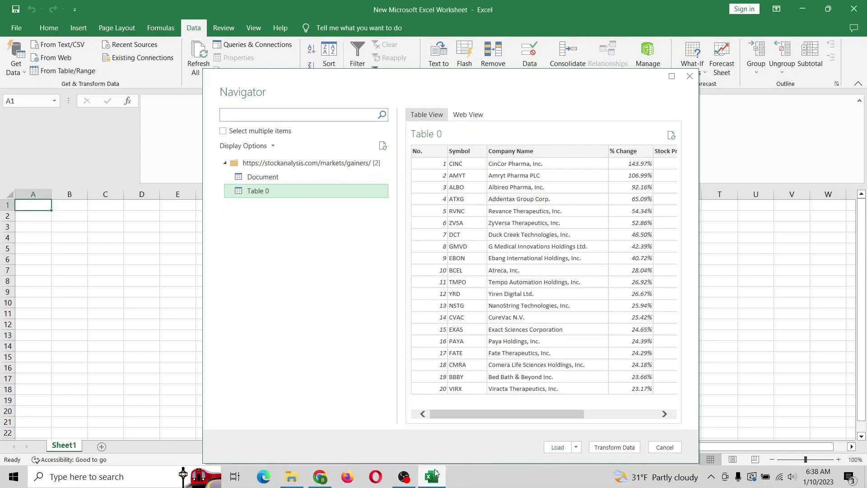
drag(555, 414, 642, 405)
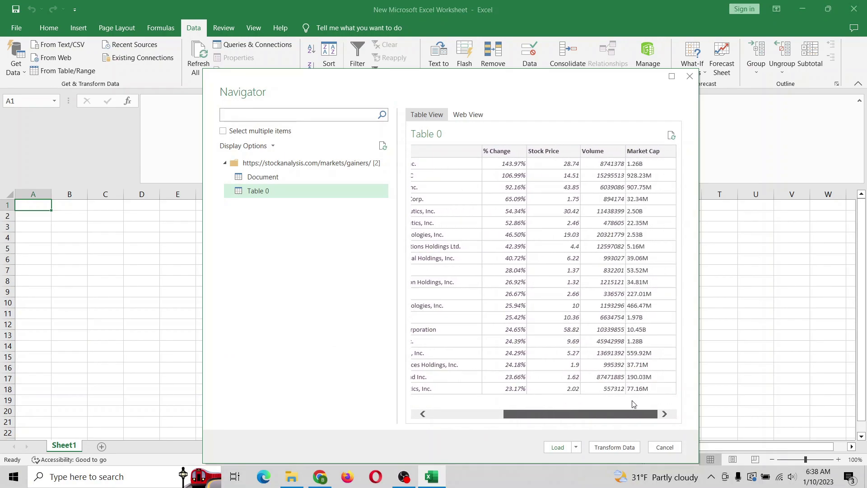
click(558, 448)
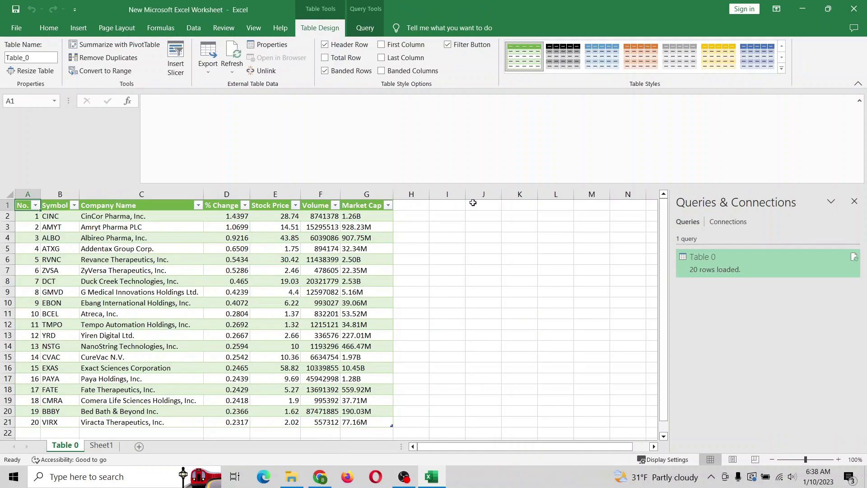
- Set the Query - Table 0 connection to refresh on file open and every 5 minutes
click(194, 29)
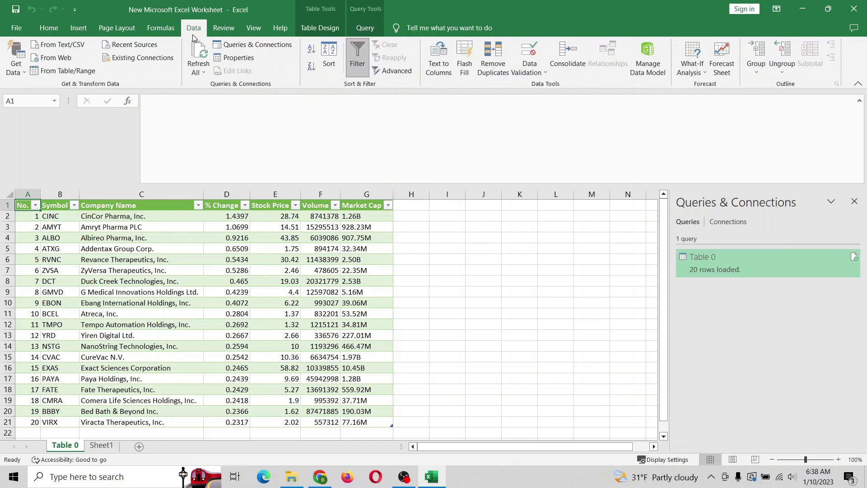
click(146, 59)
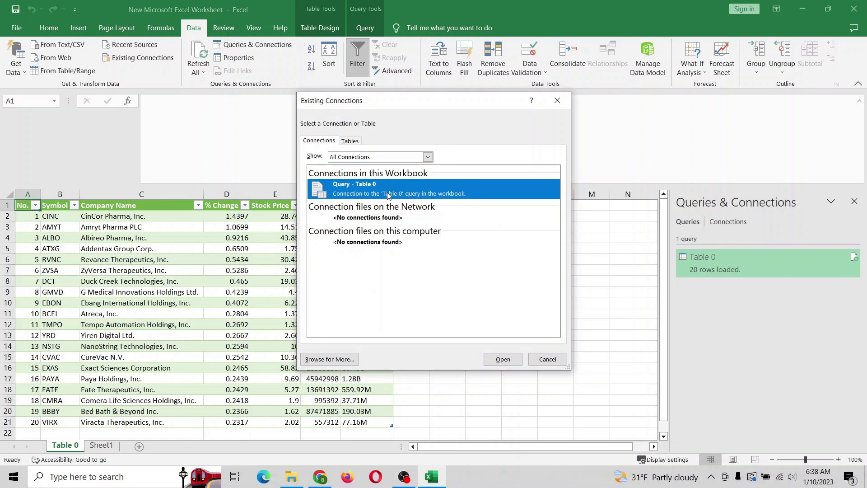
right_click(401, 187)
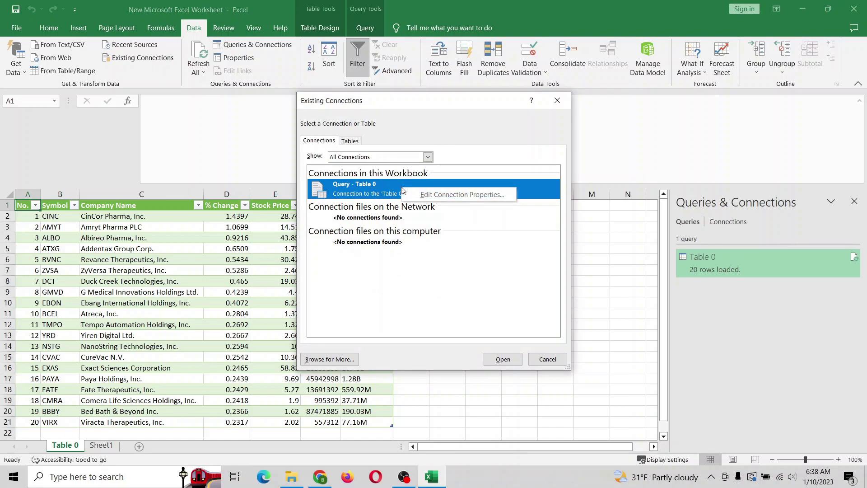
click(453, 195)
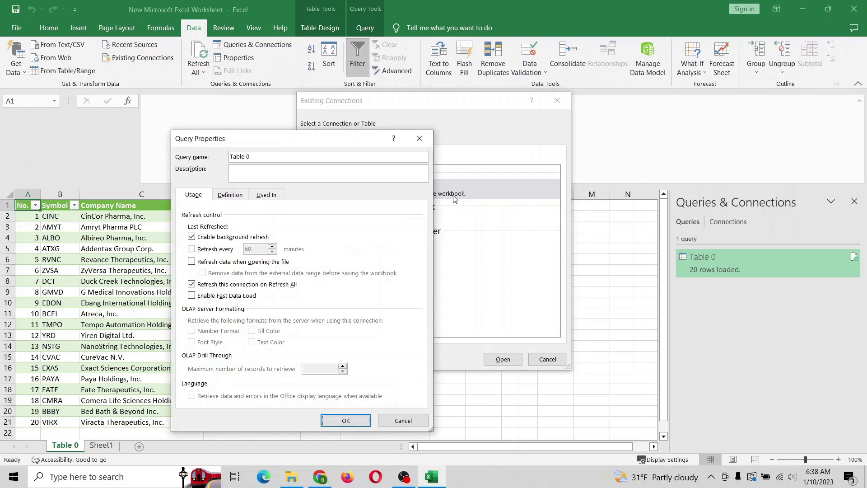
click(192, 261)
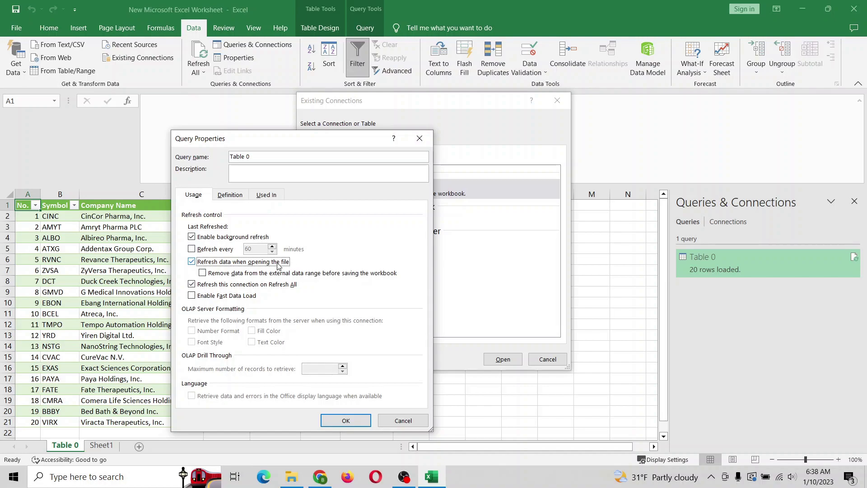
click(192, 248)
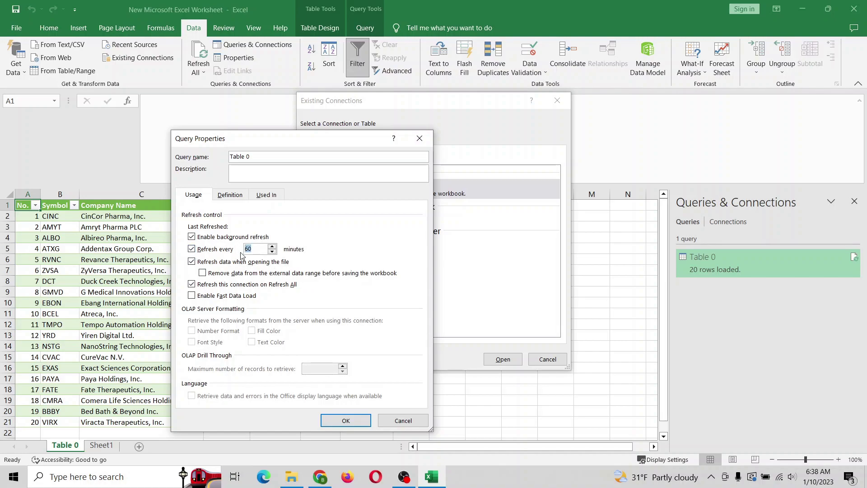
text(5)
click(347, 421)
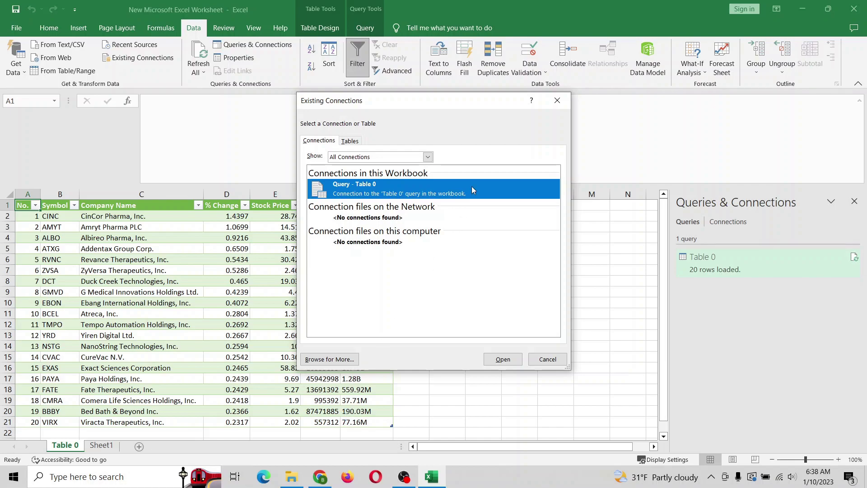
click(557, 100)
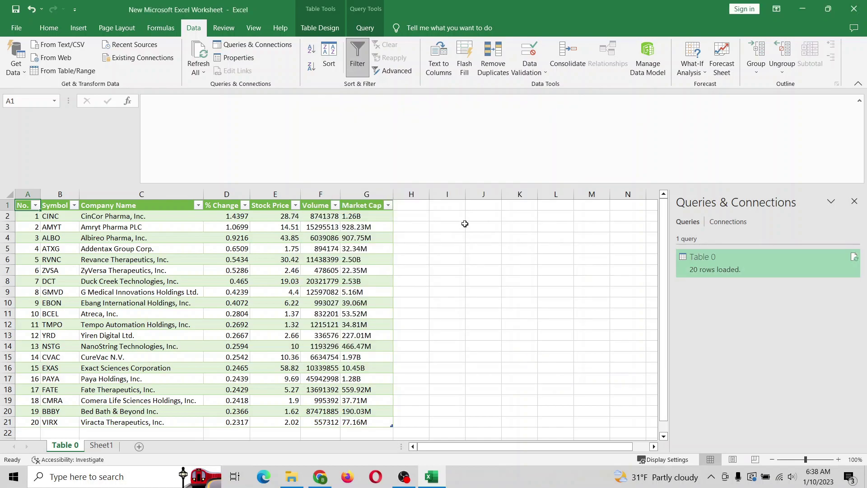
- Copy the CBS Sports college football rankings URL from Chrome's address bar
click(320, 477)
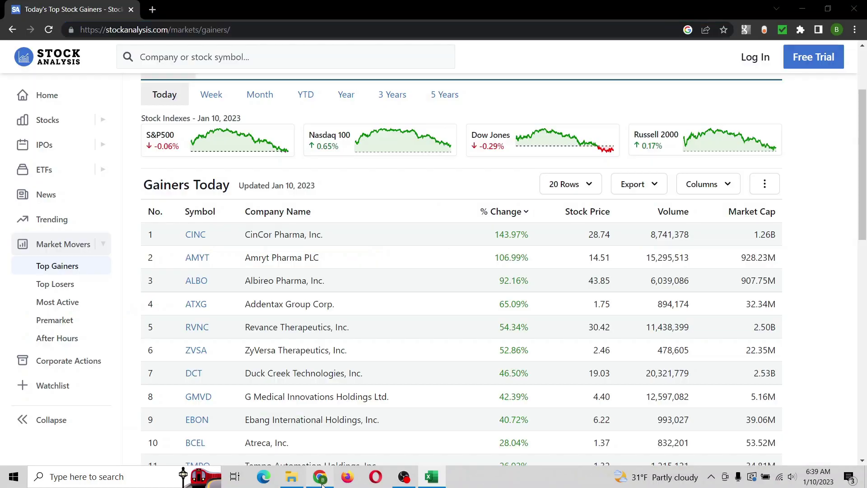
click(432, 476)
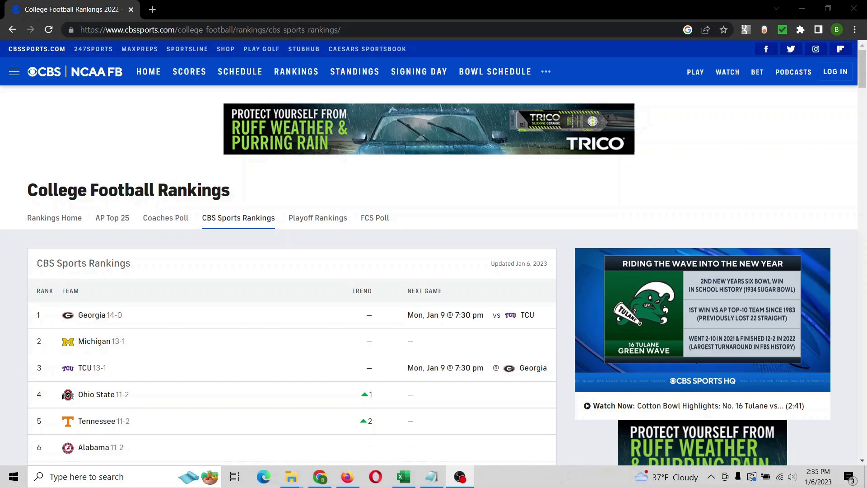
click(219, 29)
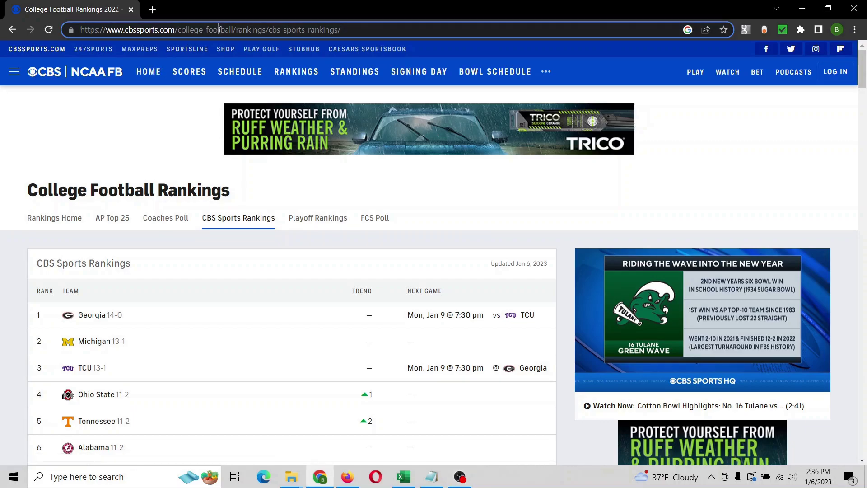
drag(379, 33, 1, 35)
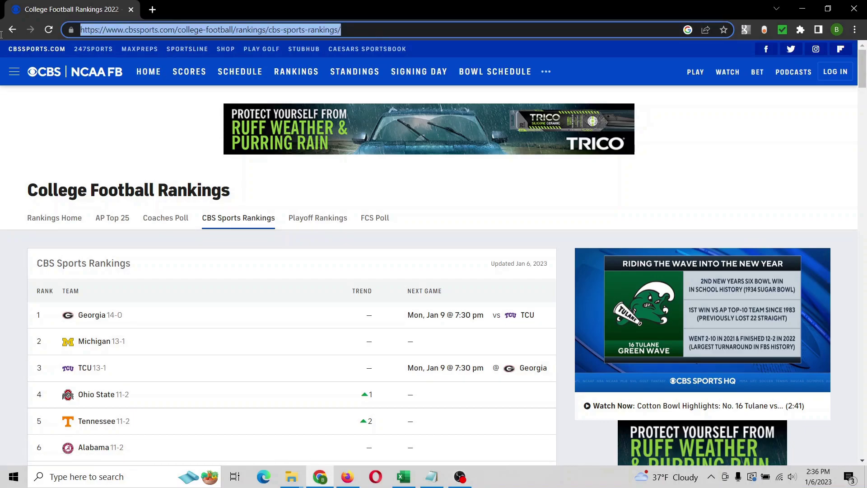
right_click(207, 31)
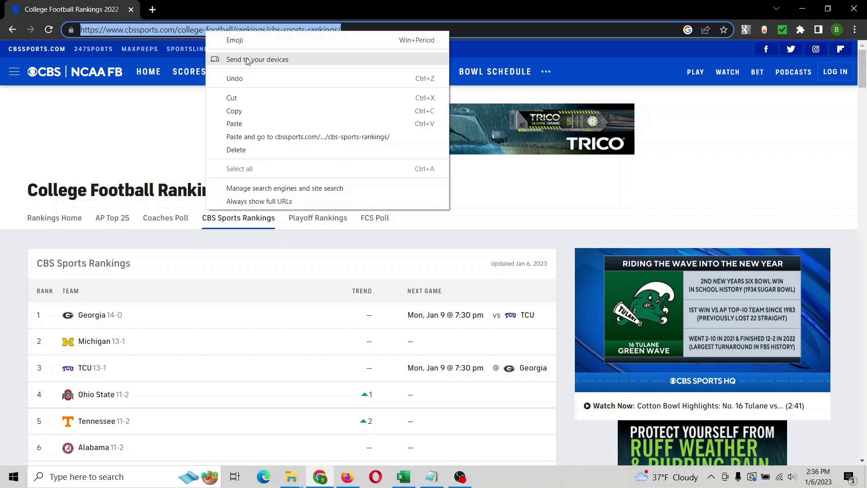
click(248, 112)
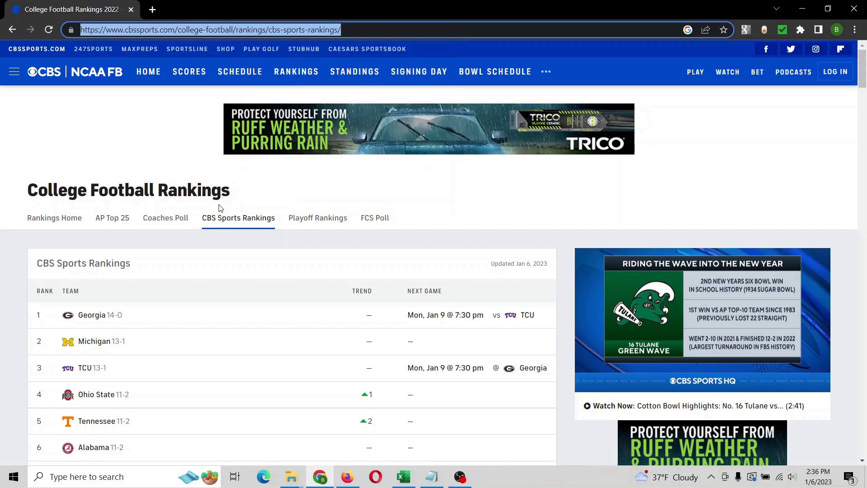
scroll(90, 316, down, 1)
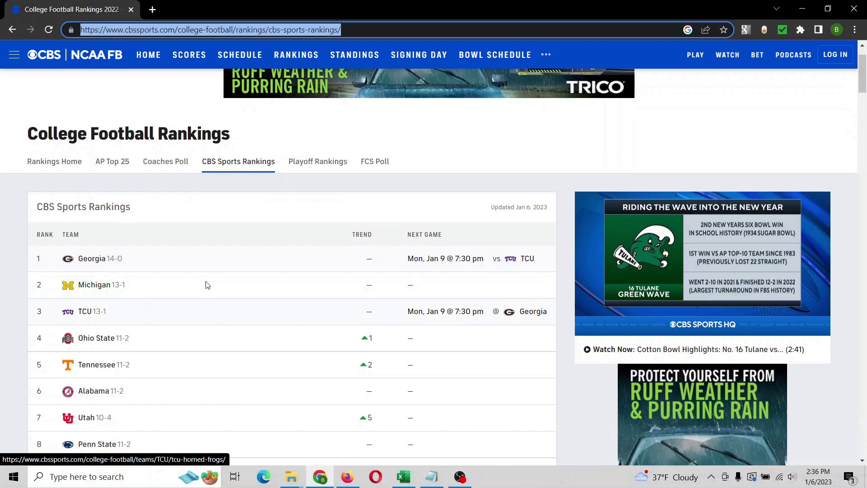
drag(863, 74, 816, 48)
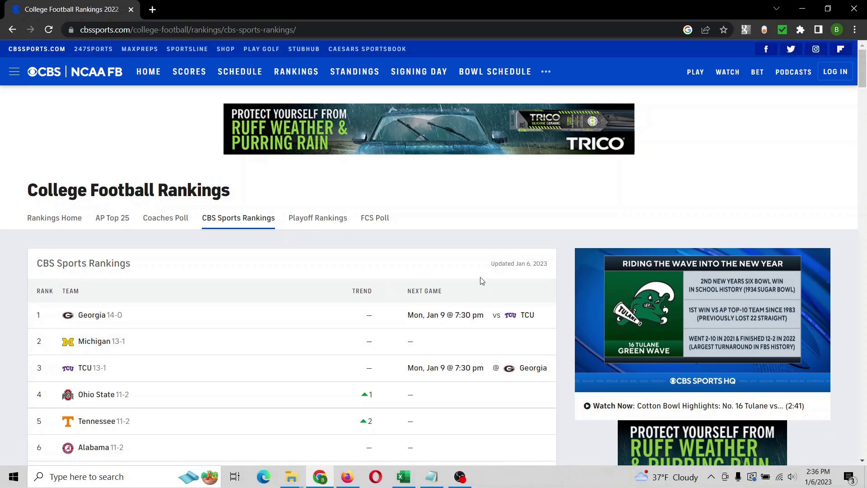
- Recopy the full rankings address and return to the Excel workbook
click(311, 31)
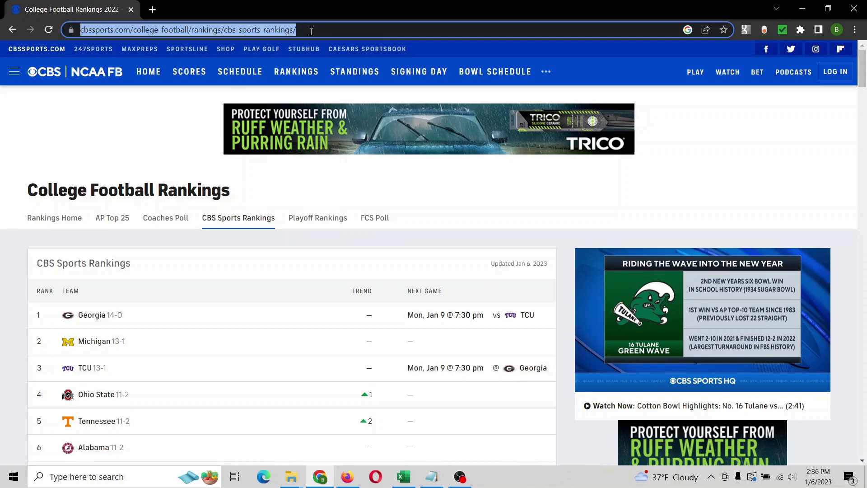
right_click(311, 31)
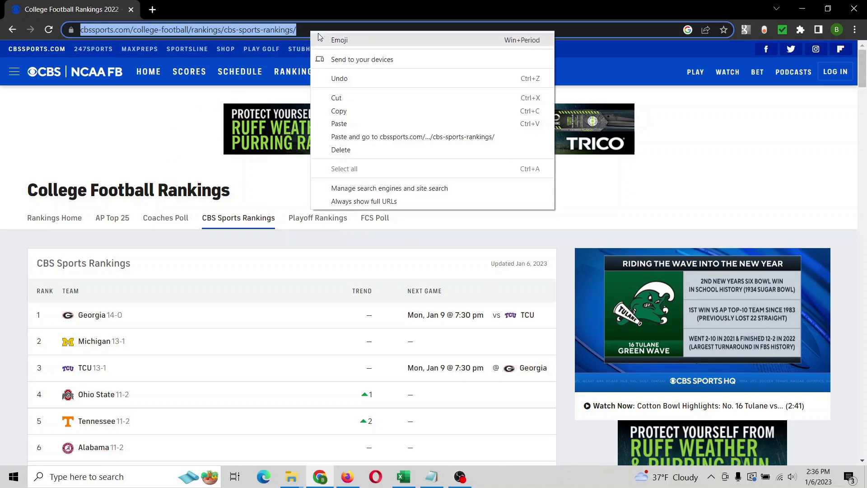
click(349, 111)
click(404, 478)
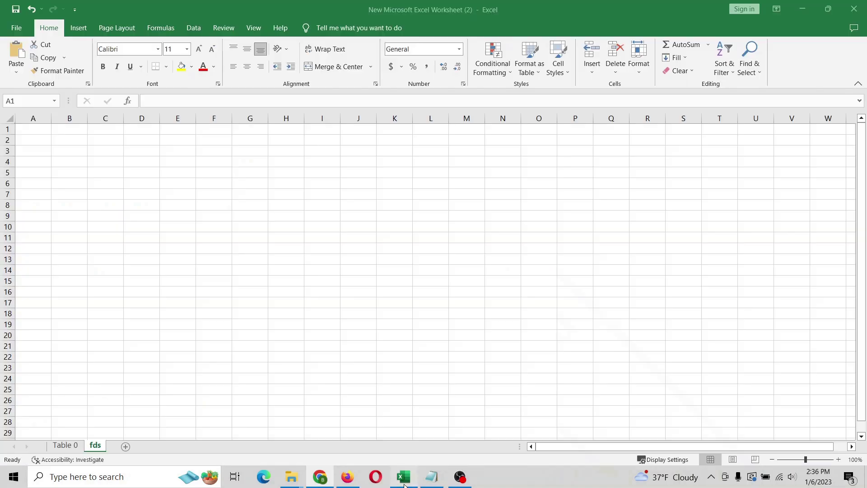
- Import From Web with the CBS Sports rankings URL and preview Table 0 of ranked teams
click(193, 28)
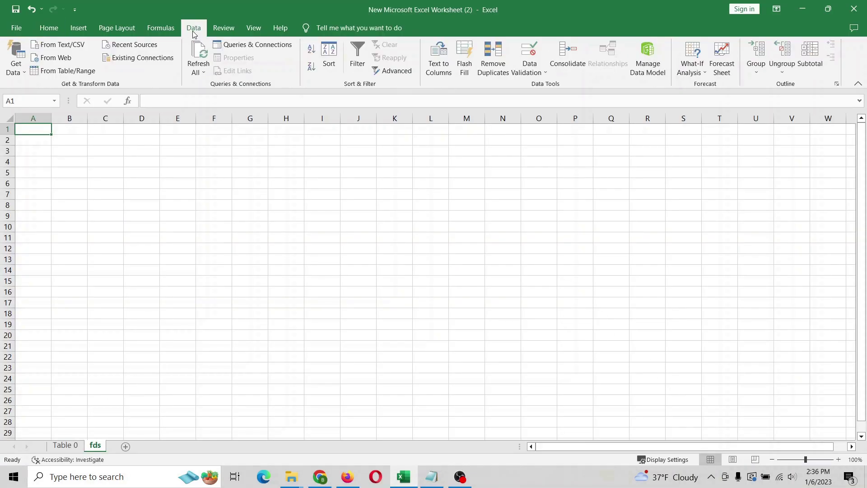
click(63, 62)
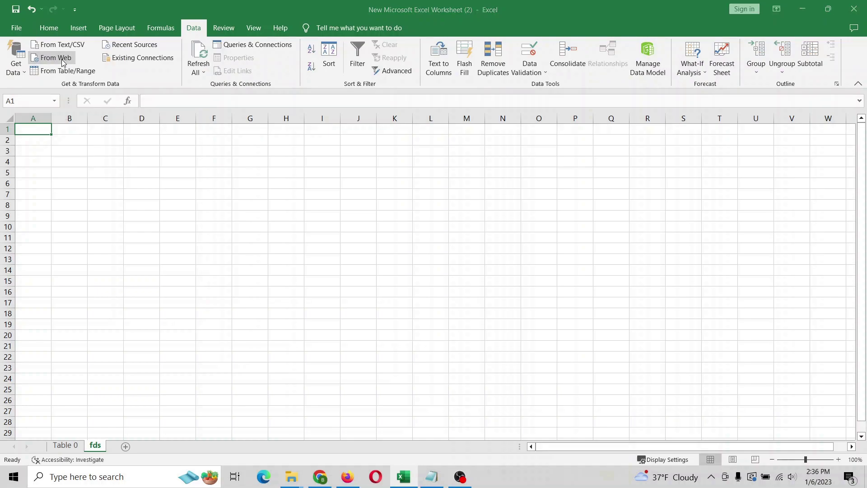
right_click(266, 238)
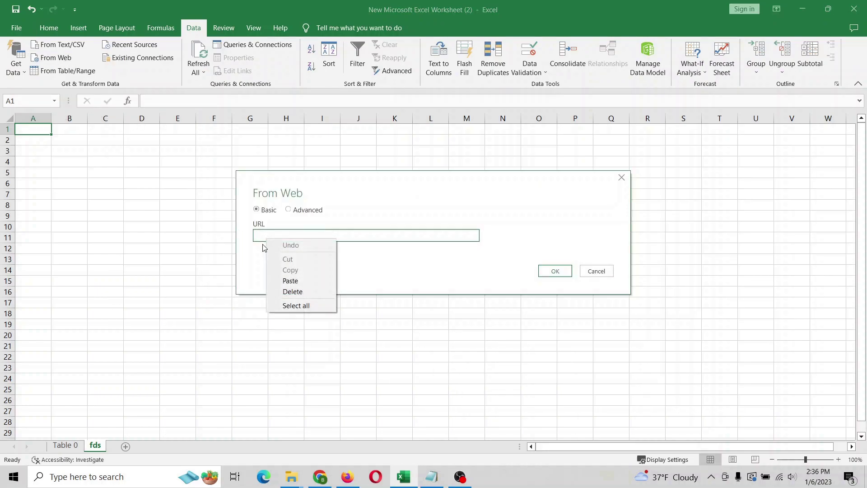
click(293, 280)
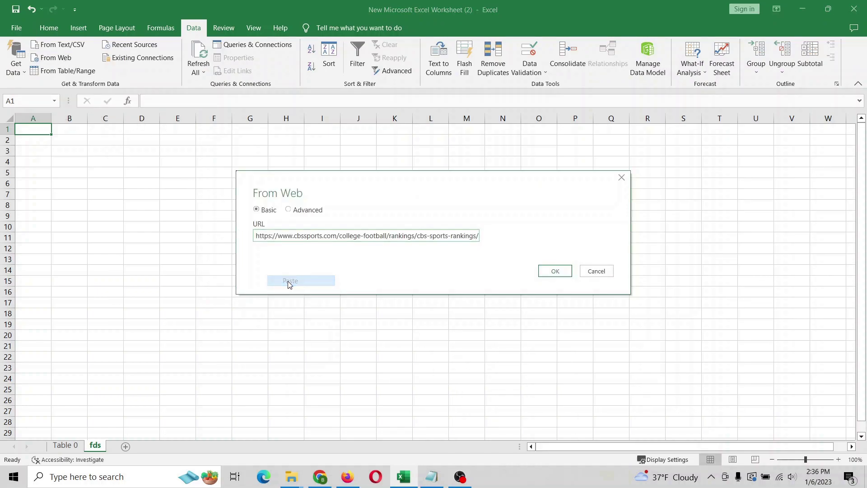
click(555, 272)
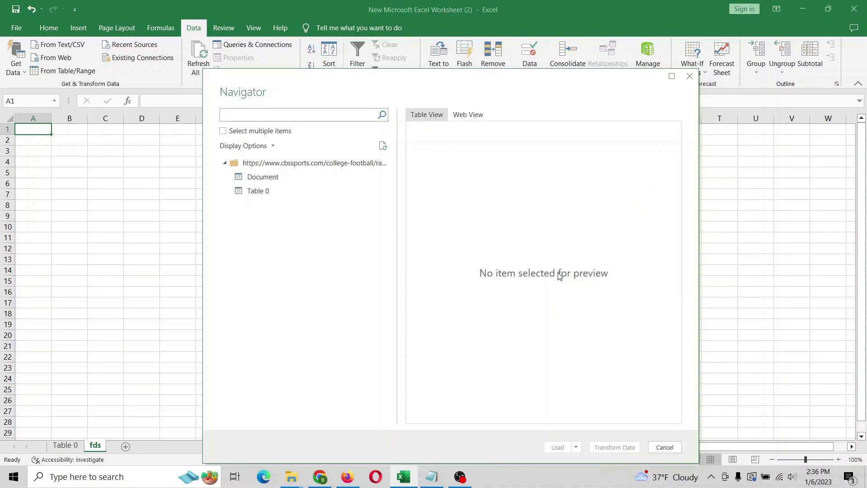
click(264, 193)
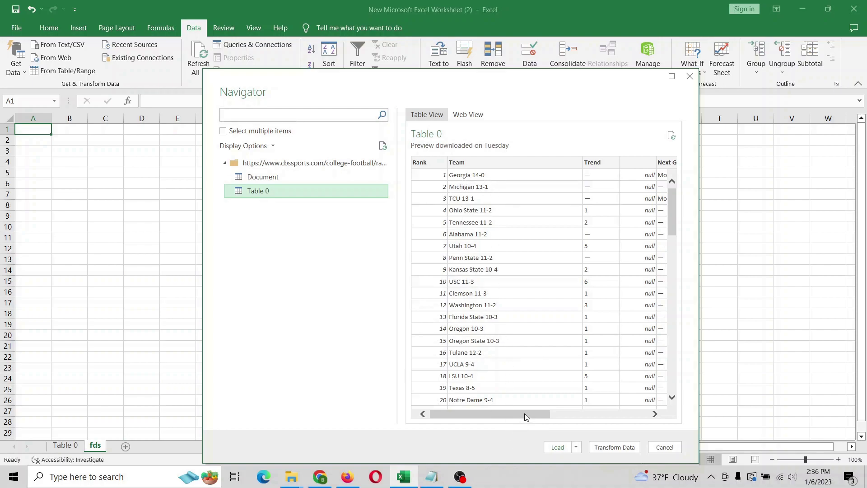
drag(524, 413, 485, 404)
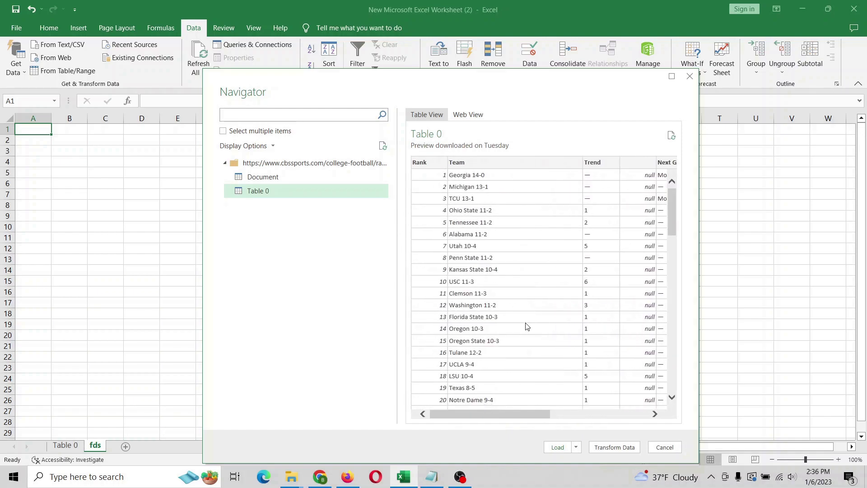
- Send the rankings Table 0 to Power Query Editor with Transform Data
click(616, 447)
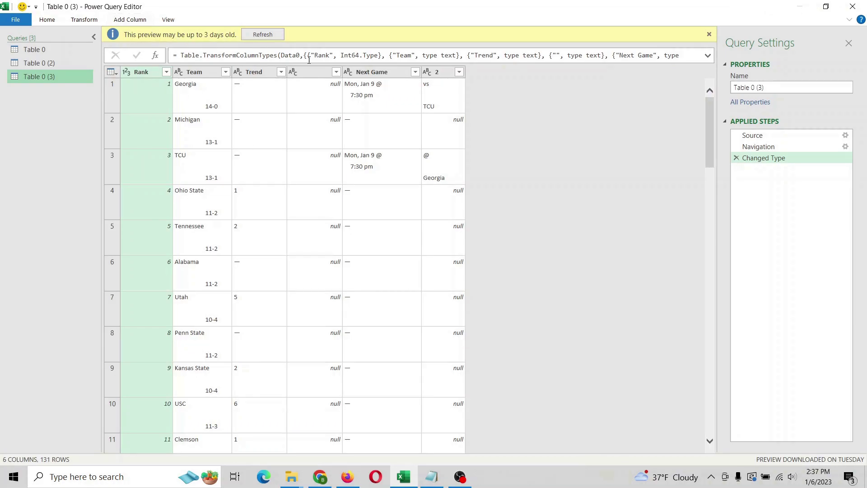
- Split the Team column once at 5 characters from the right into Team.1 and Team.2
click(709, 34)
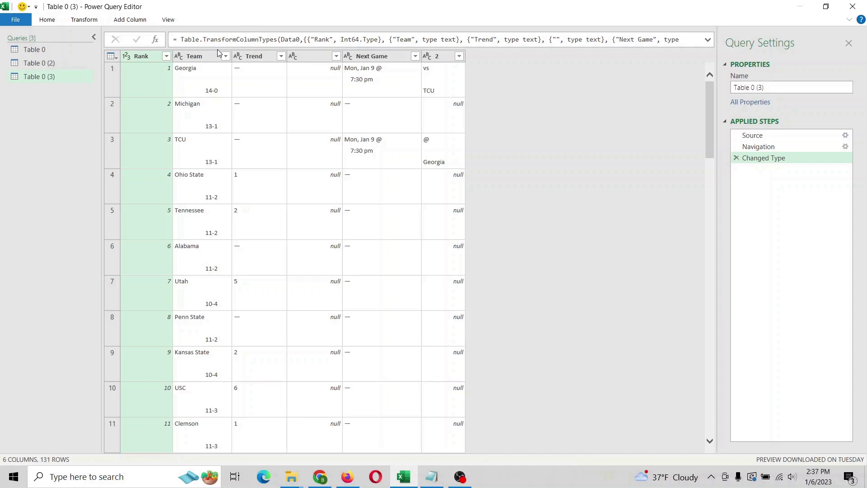
click(201, 56)
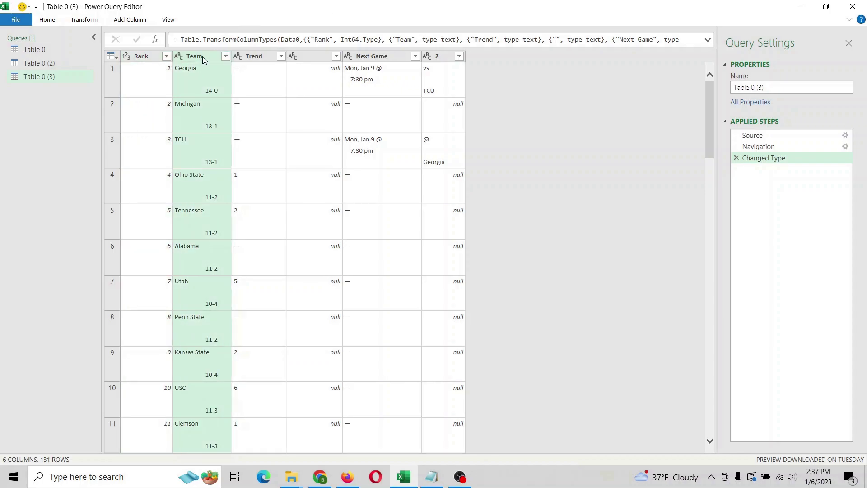
right_click(203, 57)
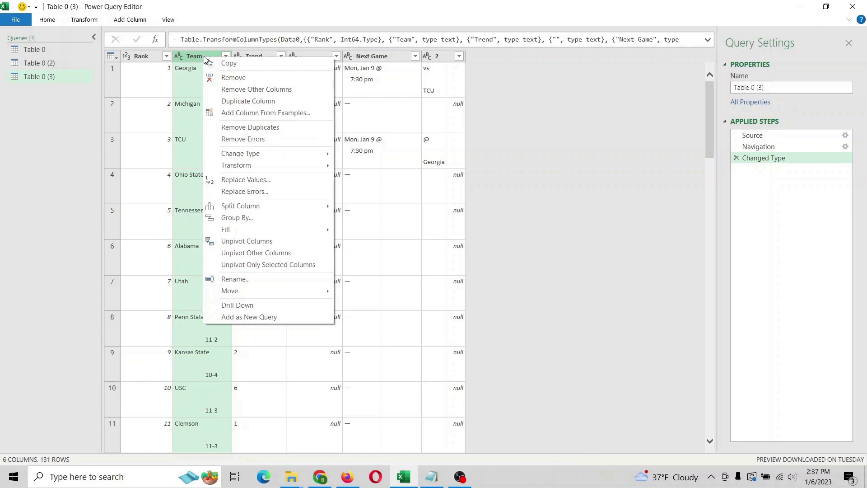
mouse_move(298, 212)
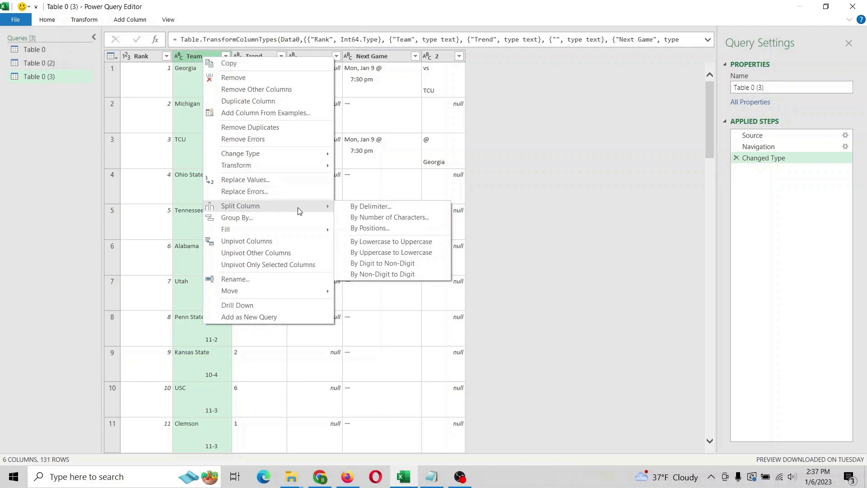
click(403, 218)
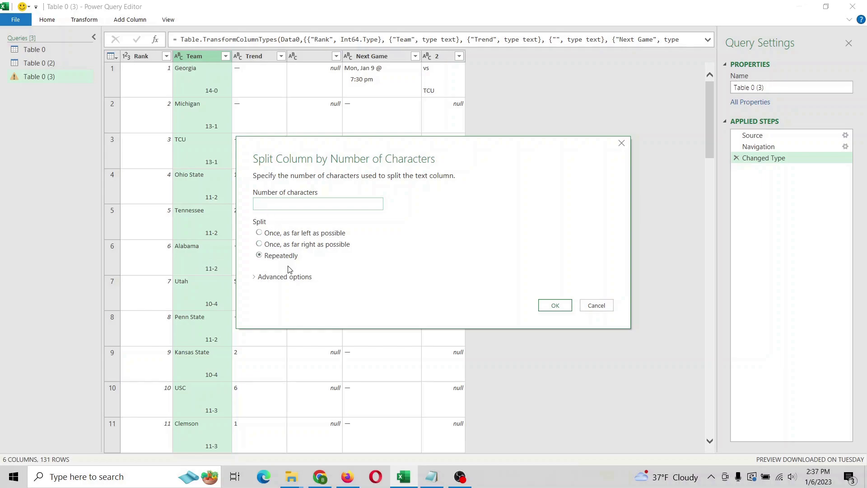
click(258, 244)
click(291, 206)
text(5)
click(555, 307)
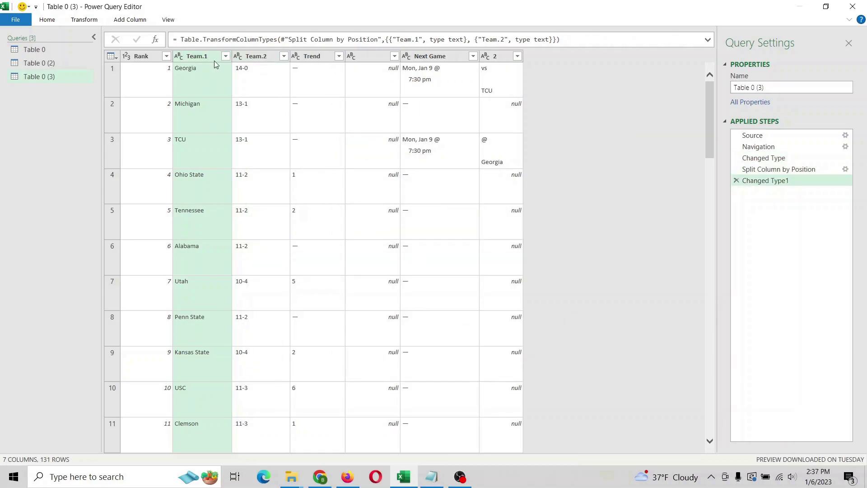
scroll(281, 153, down, 5)
scroll(264, 201, down, 9)
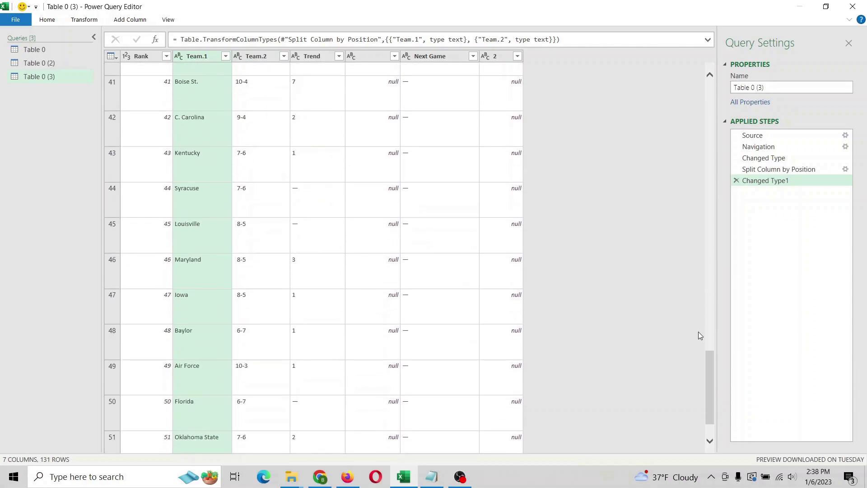
drag(708, 370, 708, 100)
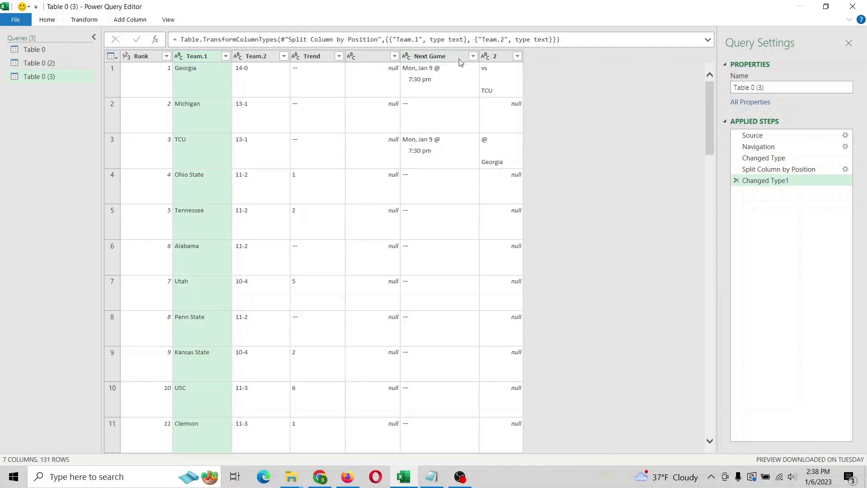
- Add a Custom column with the formula [Next Game] & " " & [2]
click(129, 20)
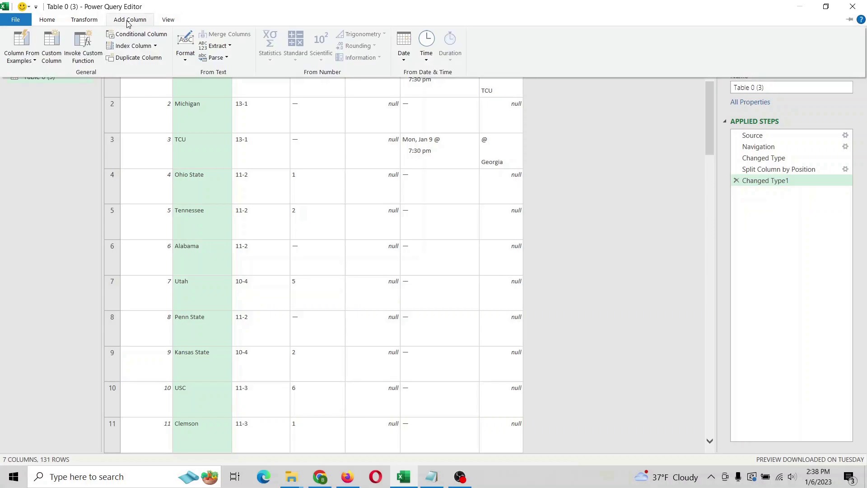
click(50, 65)
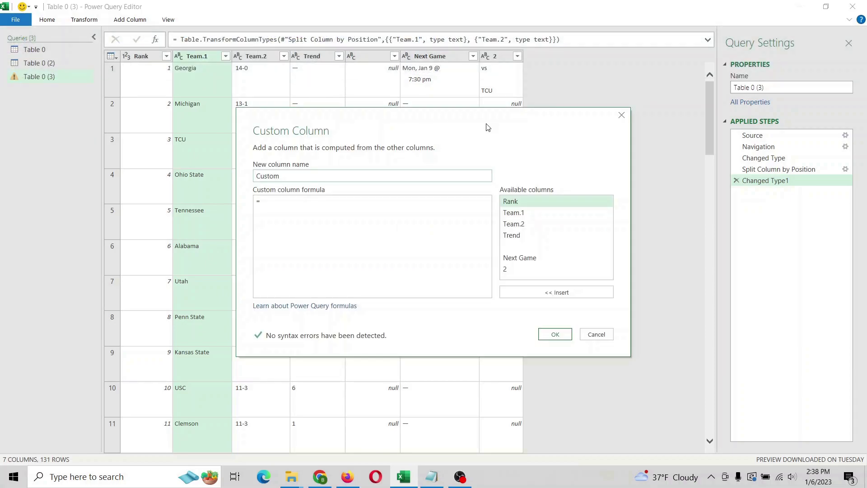
drag(488, 127, 404, 187)
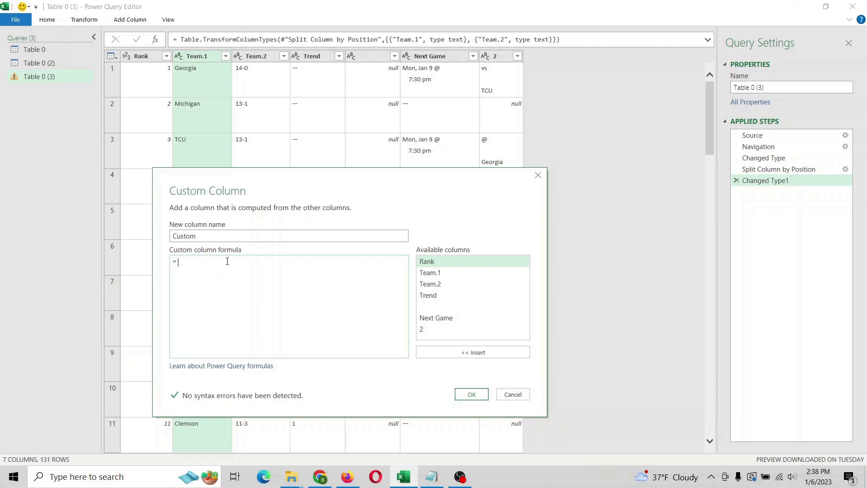
double_click(443, 318)
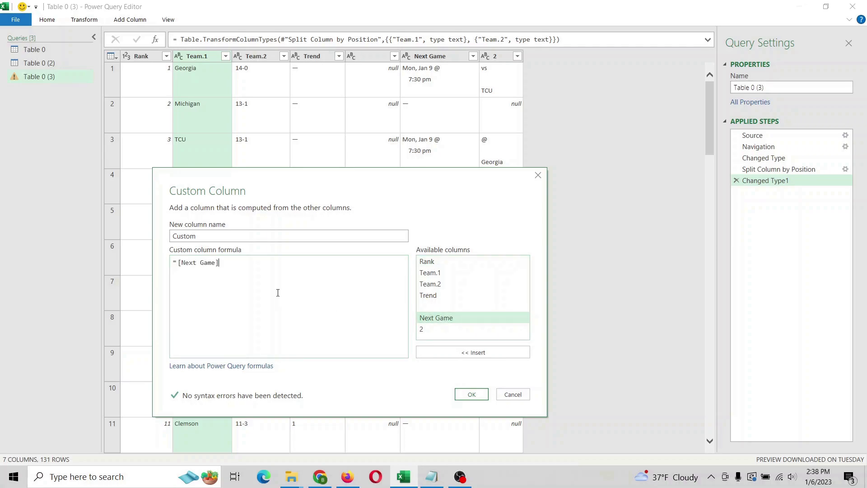
text(&)
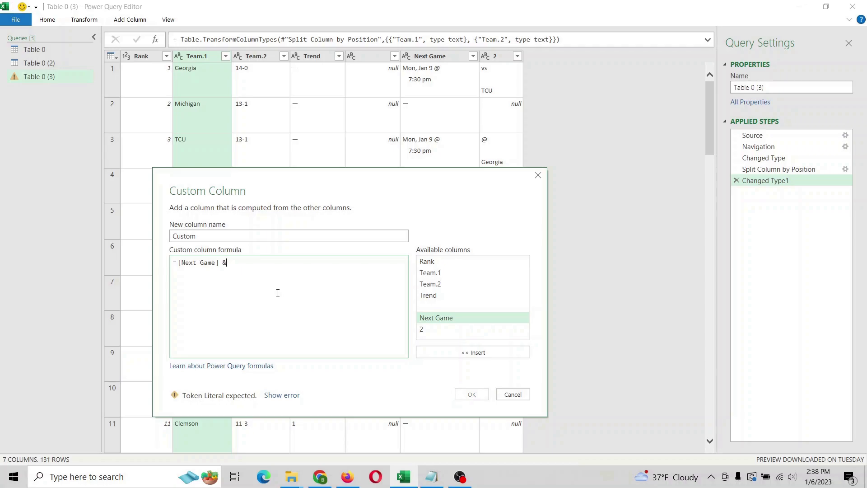
text( " )
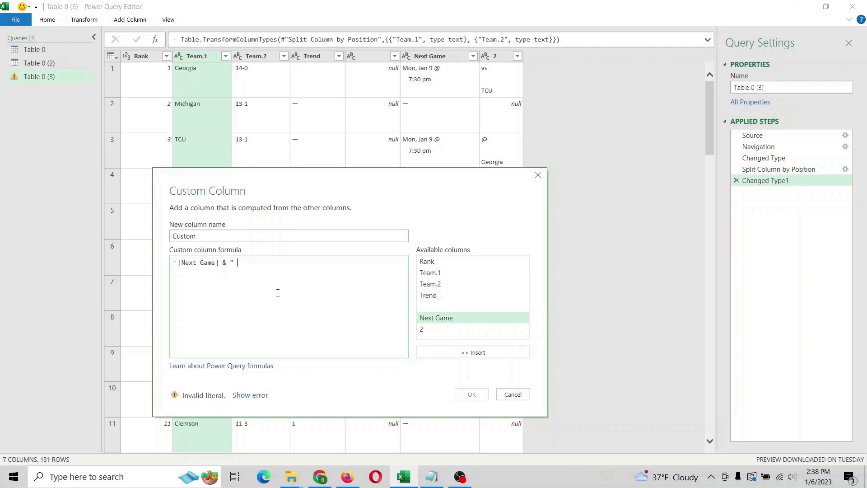
text(" &)
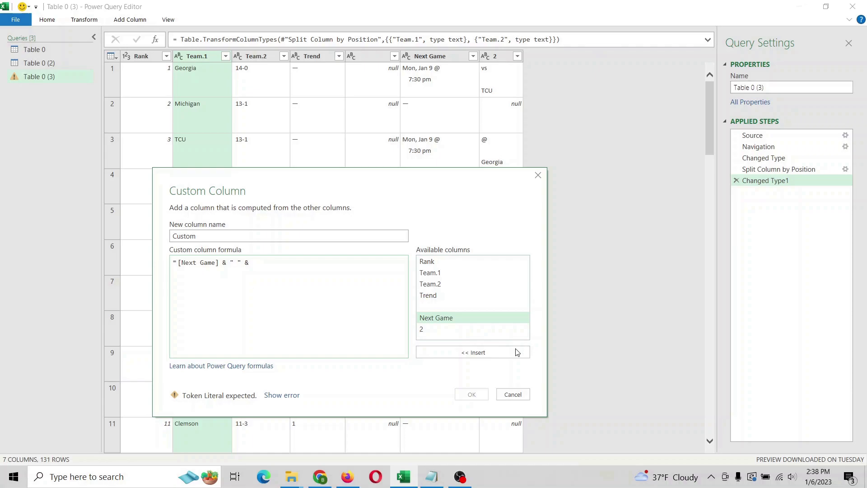
double_click(427, 331)
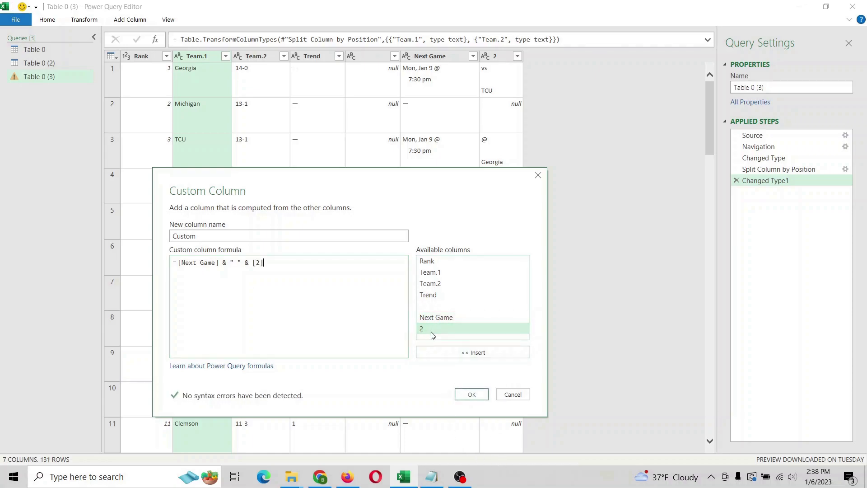
click(469, 401)
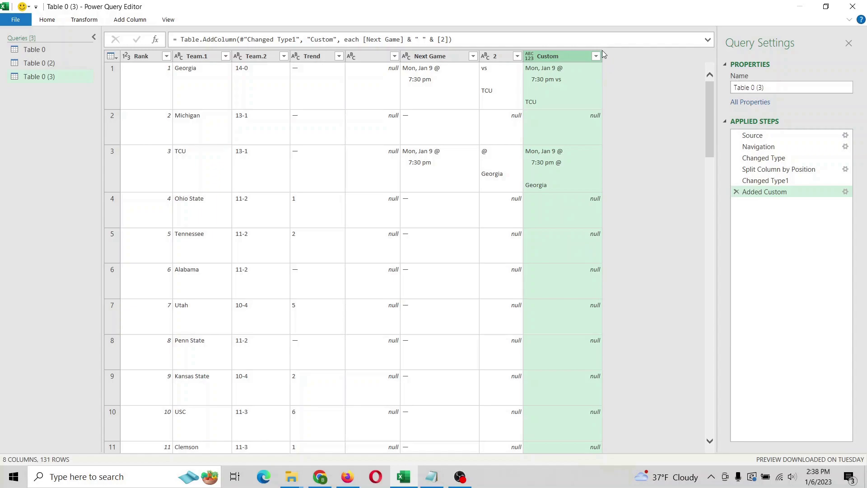
- Widen the Custom column and apply Transform > Clean to remove its line breaks
drag(602, 52, 704, 57)
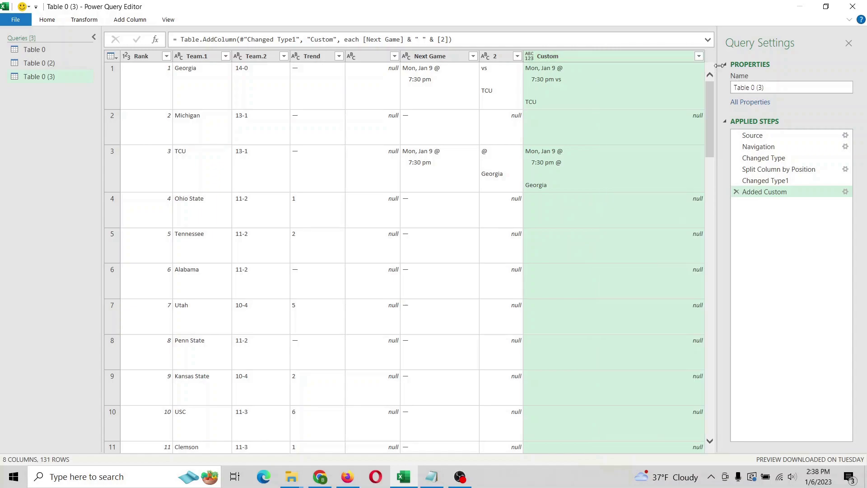
right_click(596, 59)
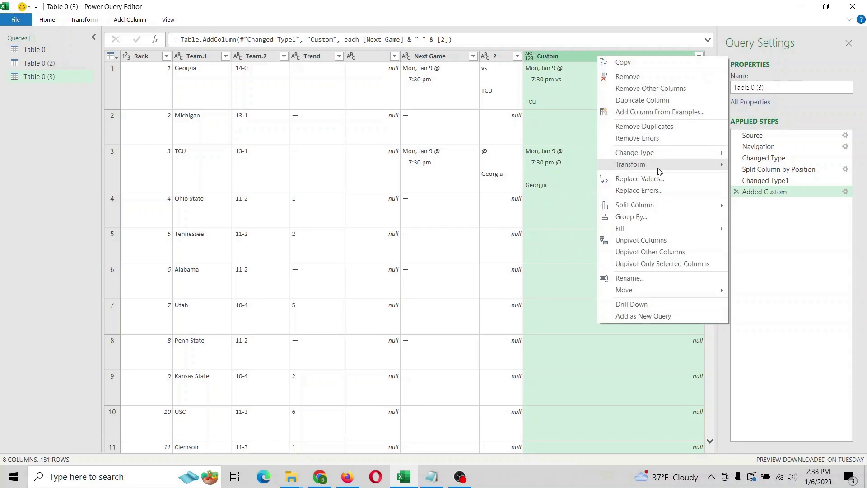
mouse_move(659, 170)
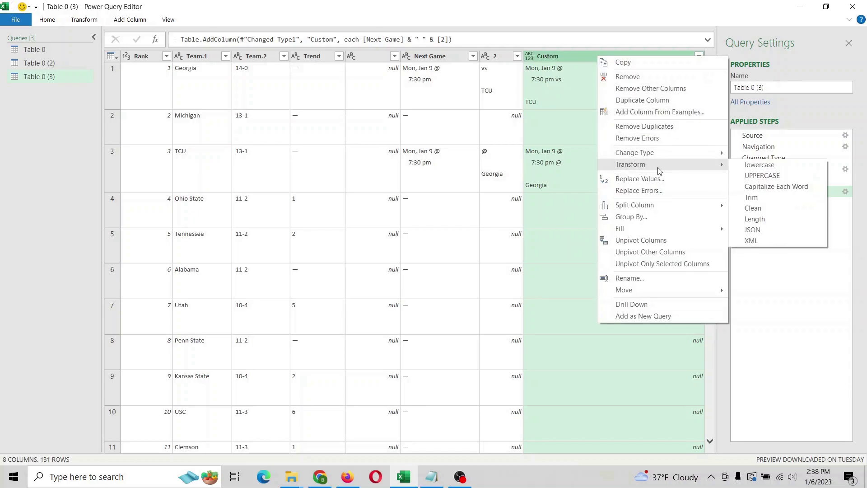
click(765, 211)
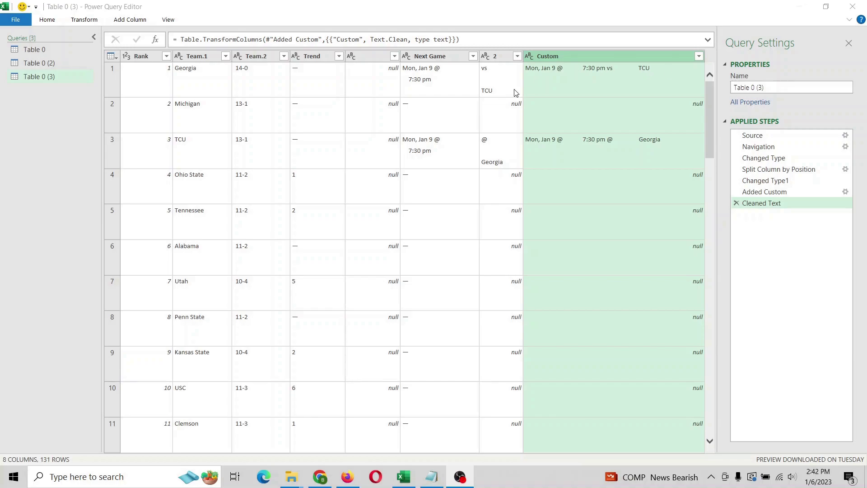
- Replace the extra spaces in the Custom column with nothing
right_click(589, 57)
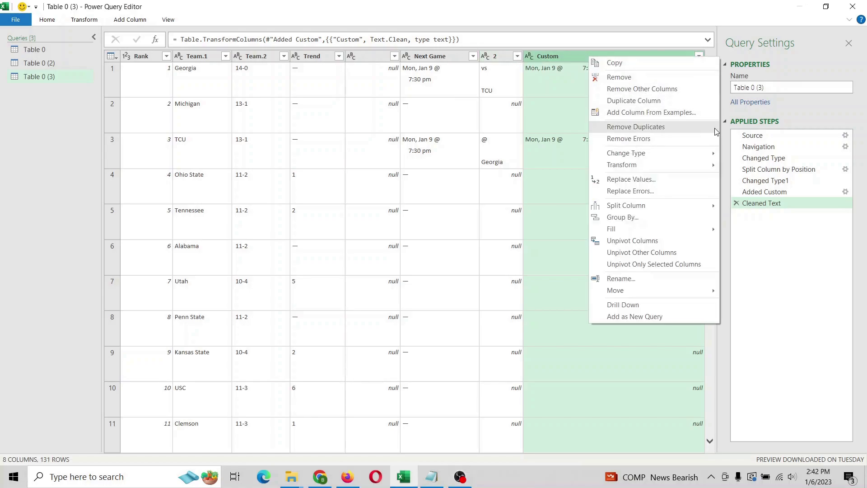
click(679, 184)
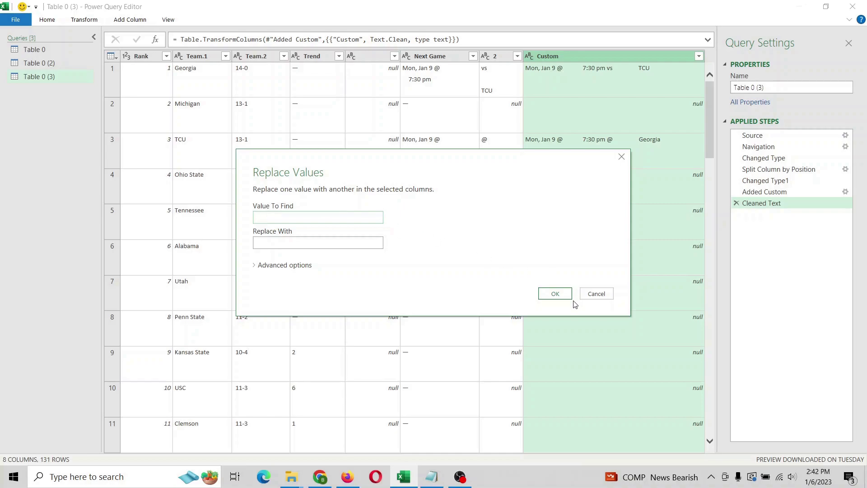
click(555, 294)
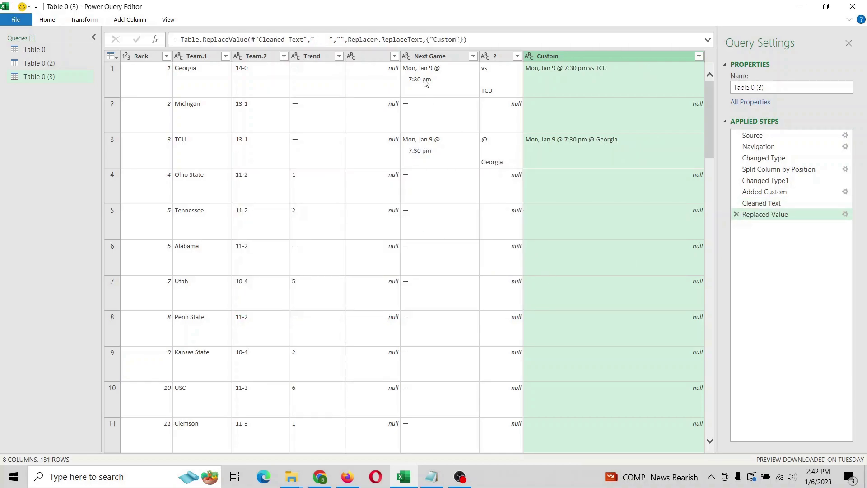
- Remove the Next Game, 2 and unnamed blank columns, then close the editor keeping changes
click(439, 57)
right_click(440, 57)
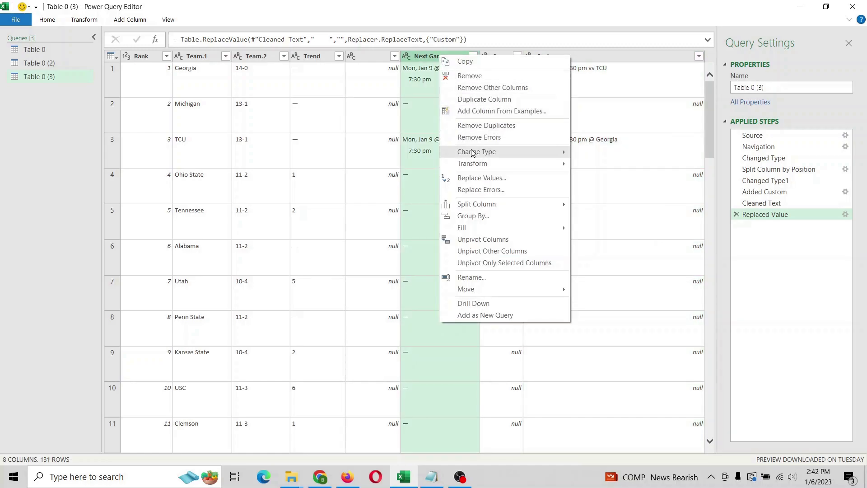
mouse_move(478, 149)
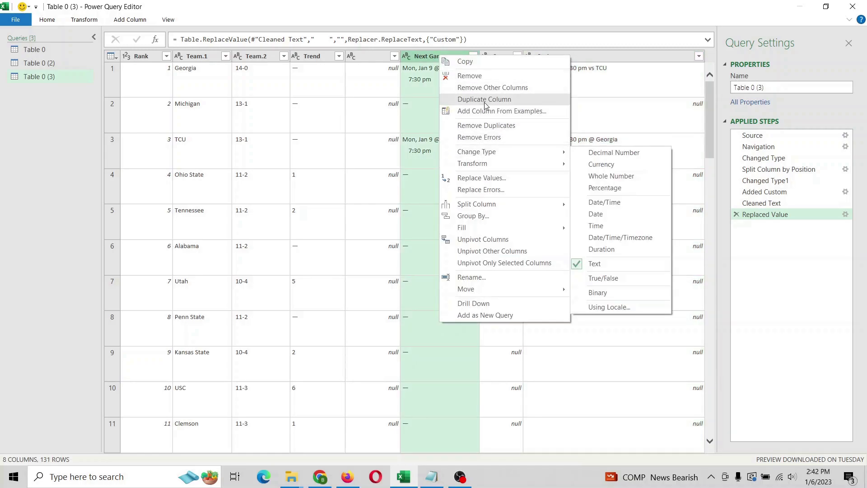
click(472, 75)
right_click(413, 56)
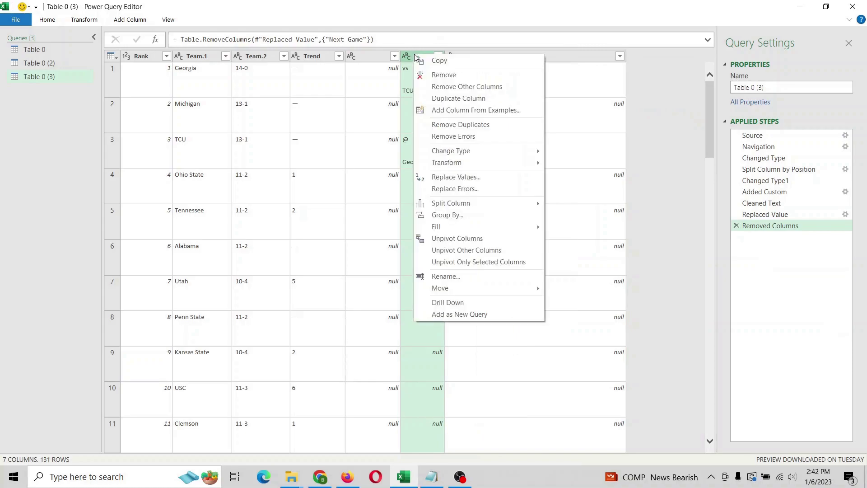
click(441, 76)
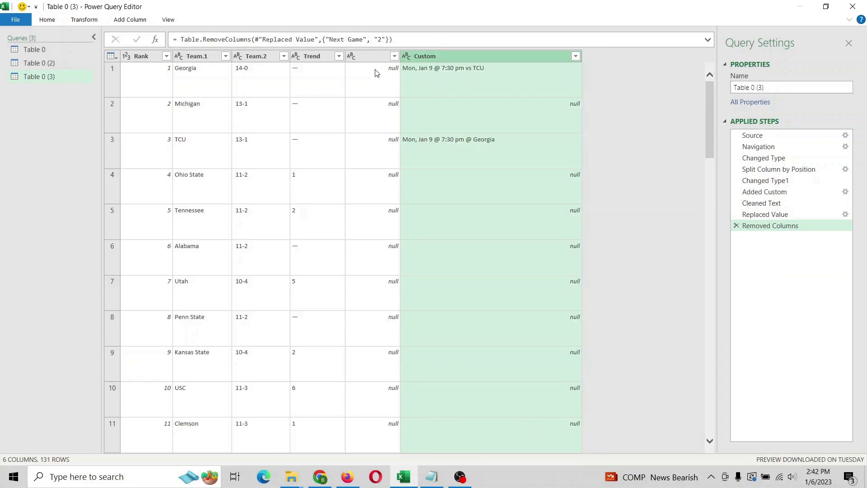
right_click(358, 61)
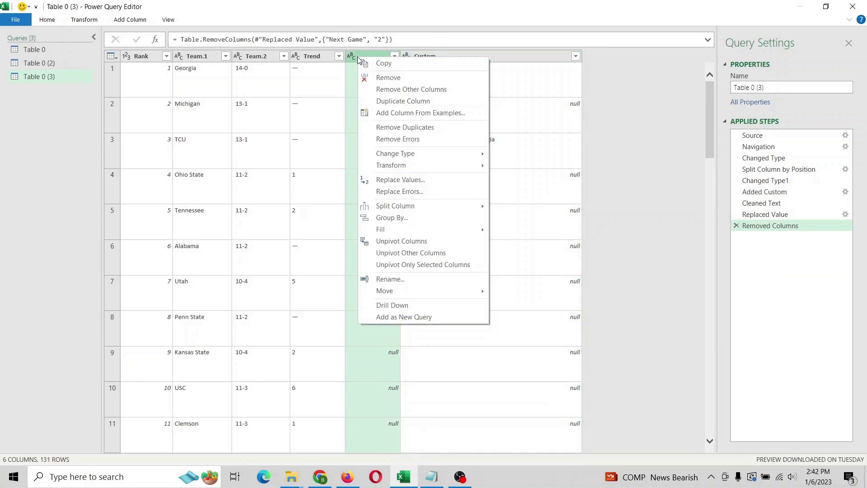
click(388, 78)
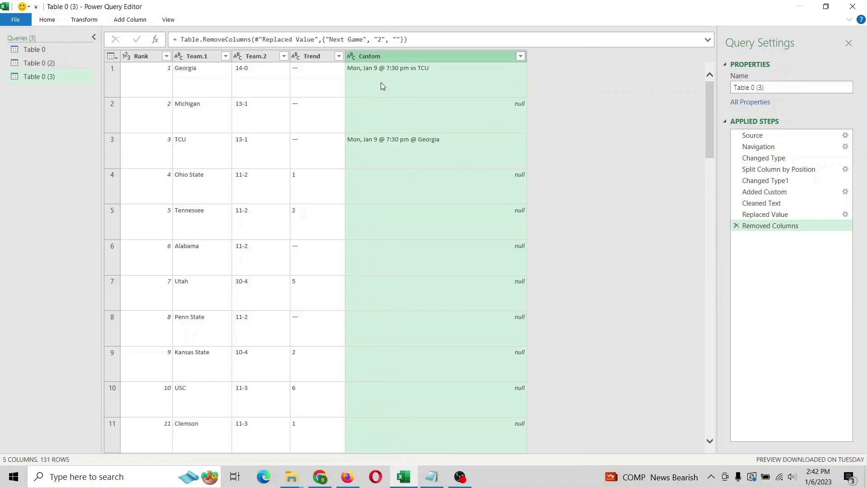
click(852, 6)
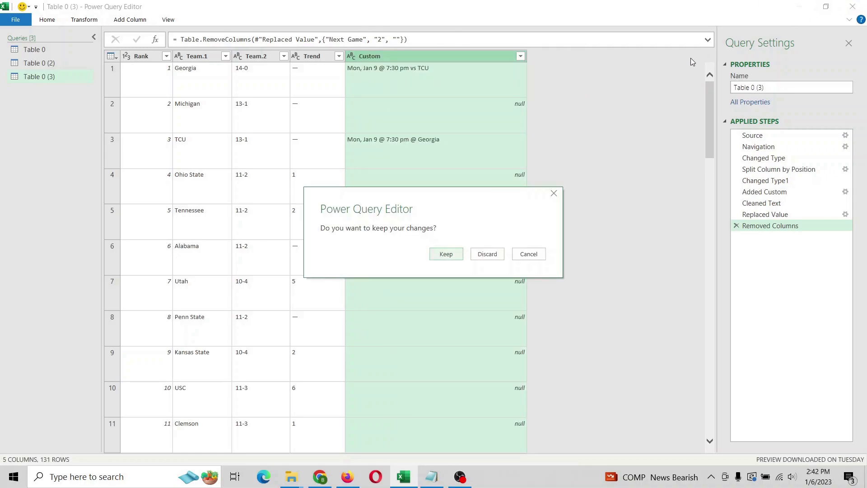
click(446, 254)
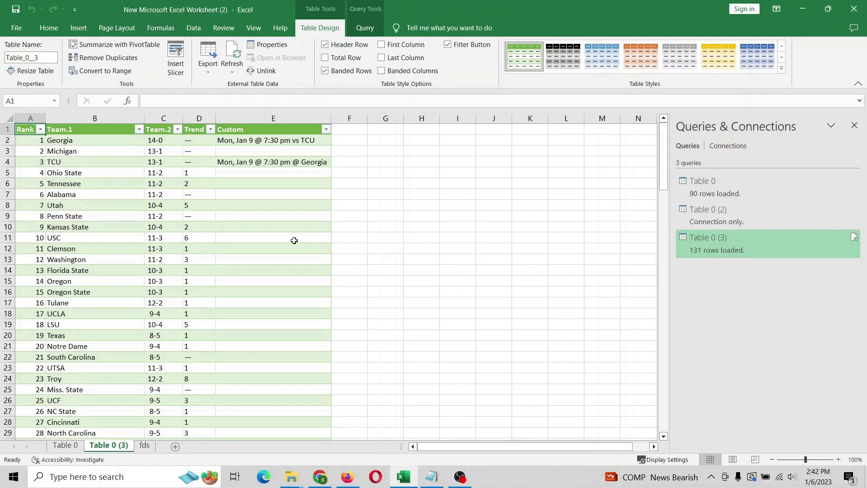
- Scroll through the loaded 131-row rankings table, then open Existing Connections on the Data tab
scroll(128, 226, down, 11)
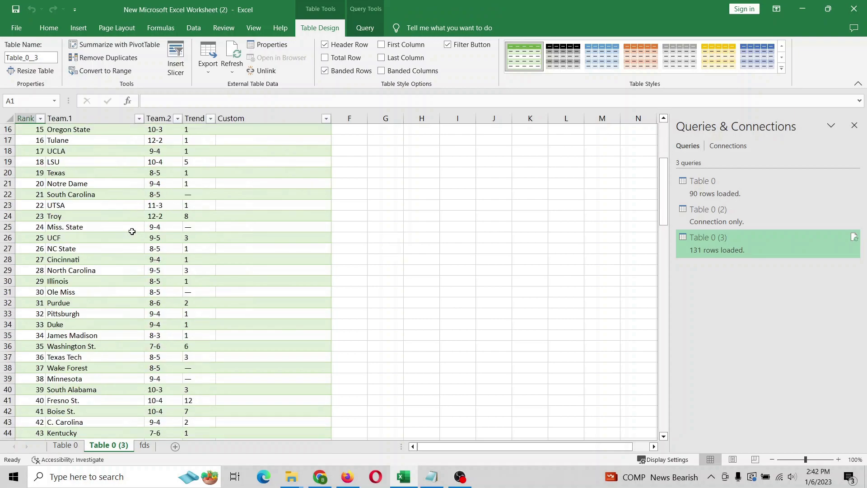
scroll(131, 252, down, 7)
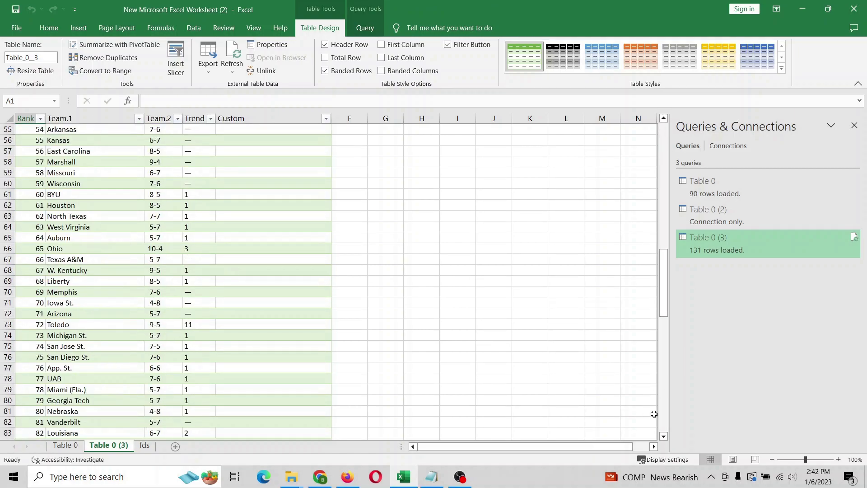
drag(665, 418, 665, 419)
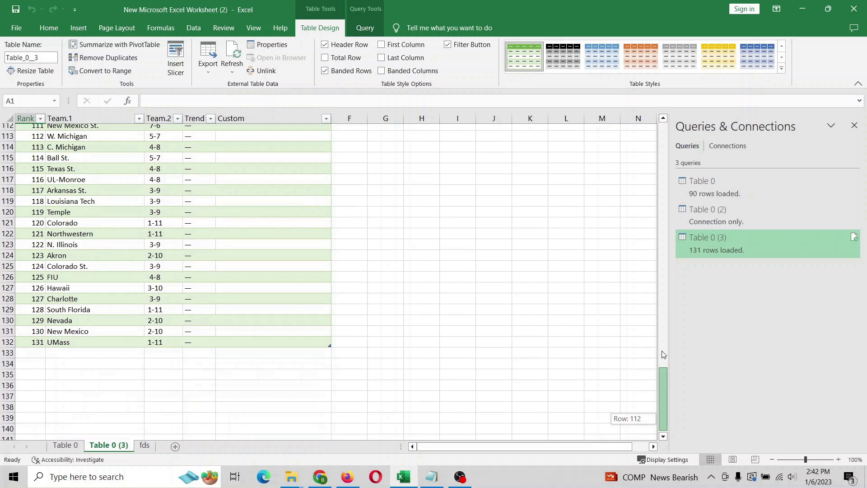
drag(664, 234, 664, 127)
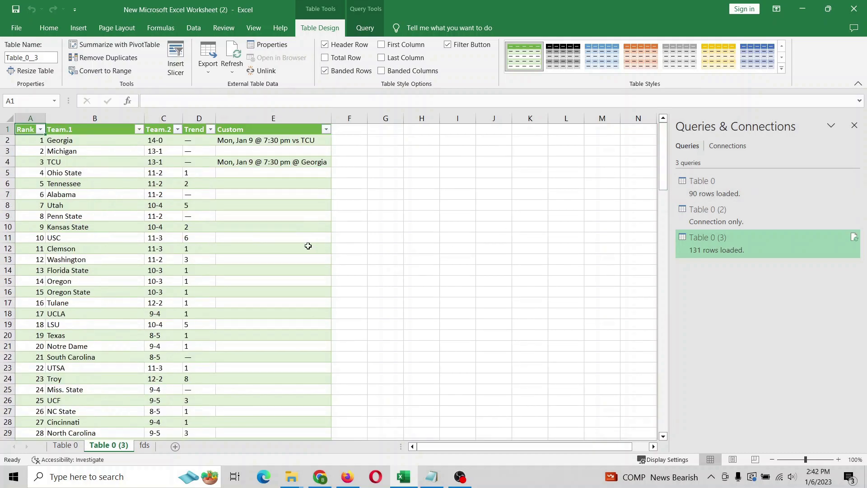
click(194, 29)
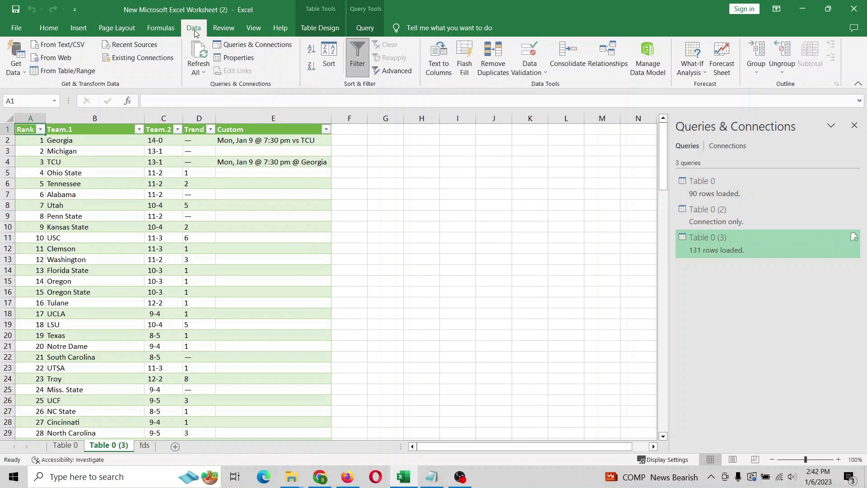
click(145, 58)
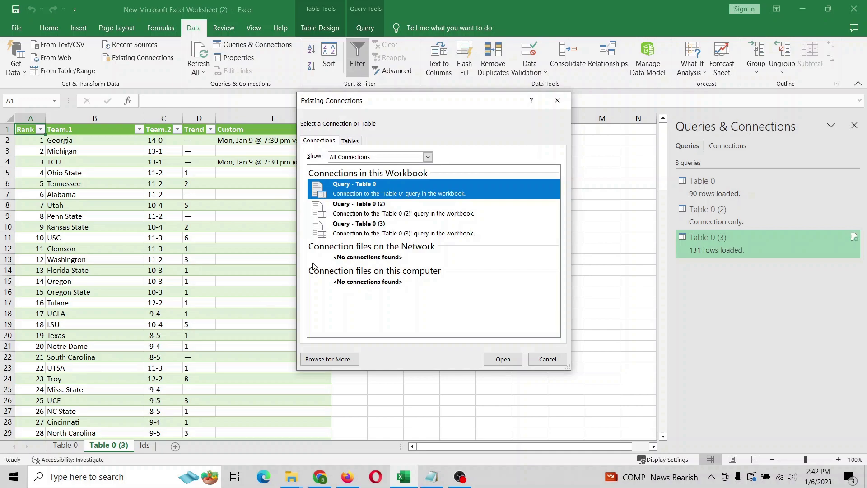
- Make the Table 0 (3) connection refresh on file open and every 3 minutes
click(373, 230)
right_click(374, 231)
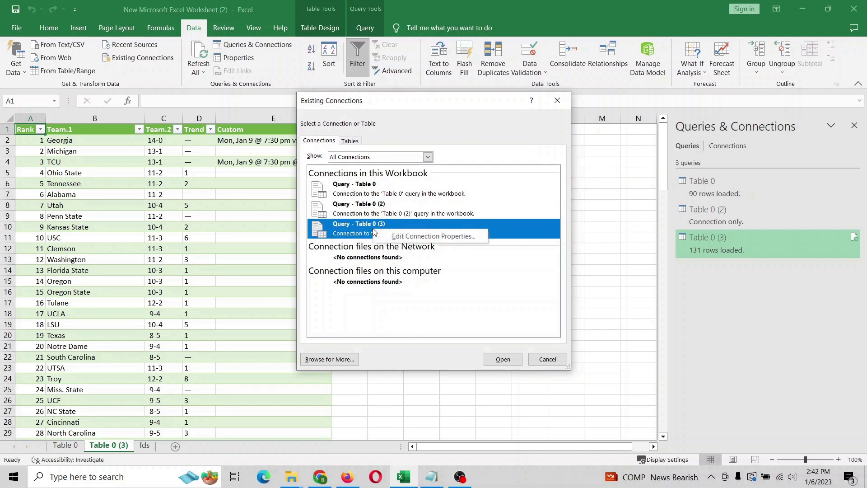
click(408, 238)
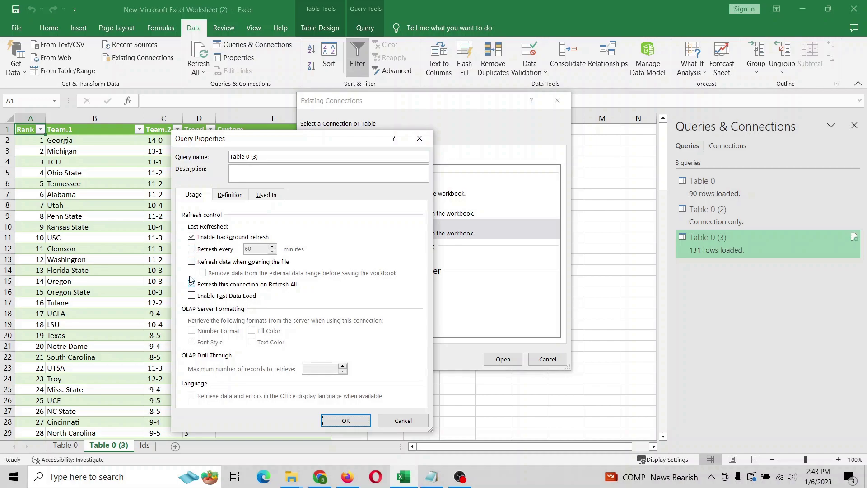
click(192, 263)
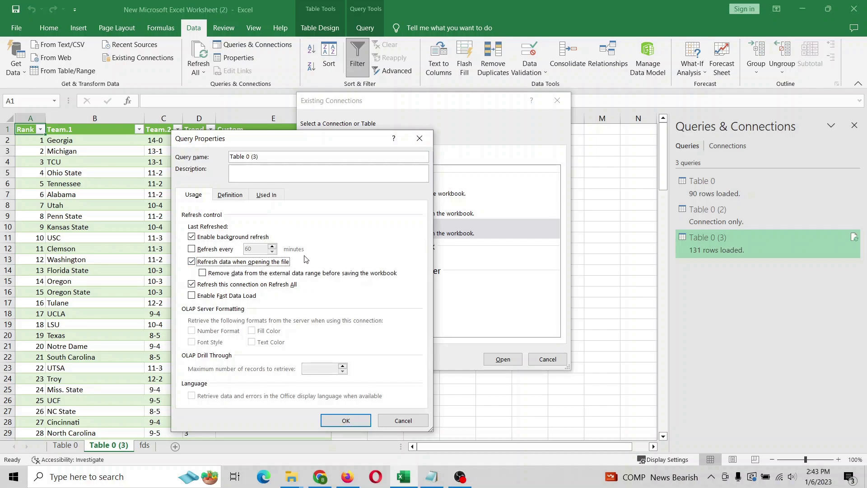
click(192, 248)
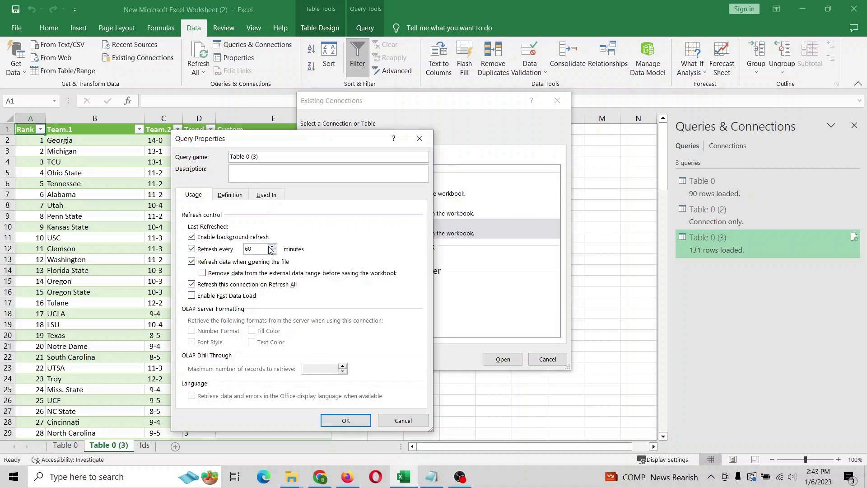
double_click(261, 250)
text(3)
click(346, 420)
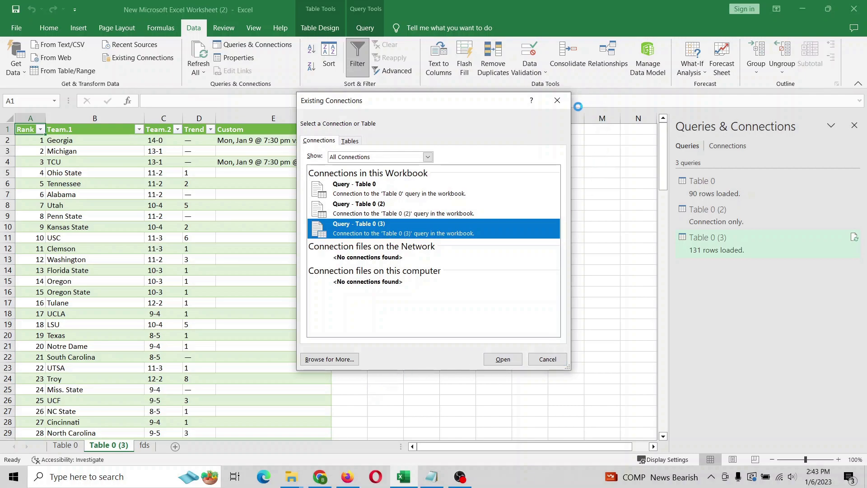
click(557, 101)
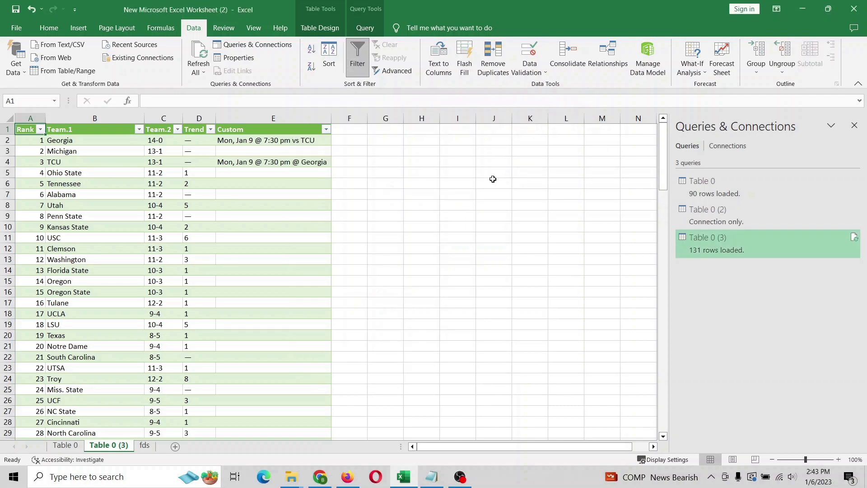